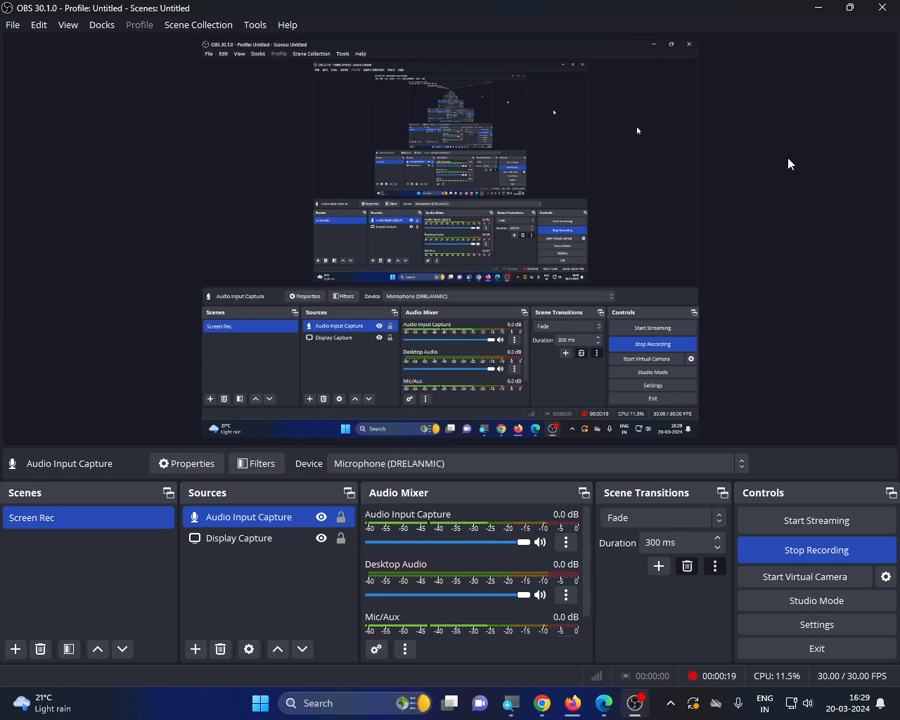
Step: Minimize the recording window, then check the contents of the desktop folder New and close it
click(819, 8)
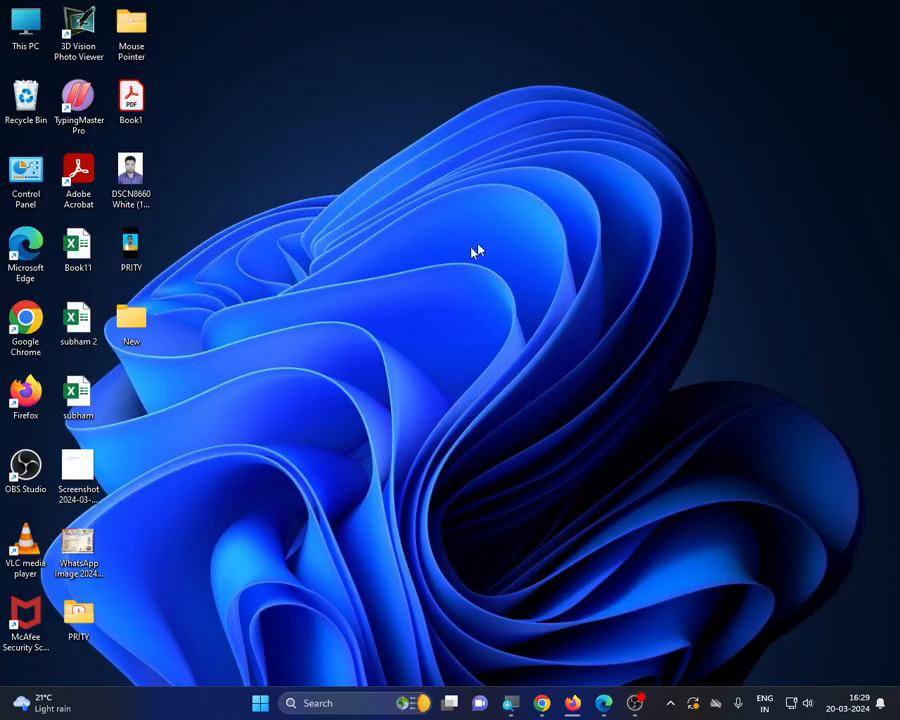
double_click(145, 325)
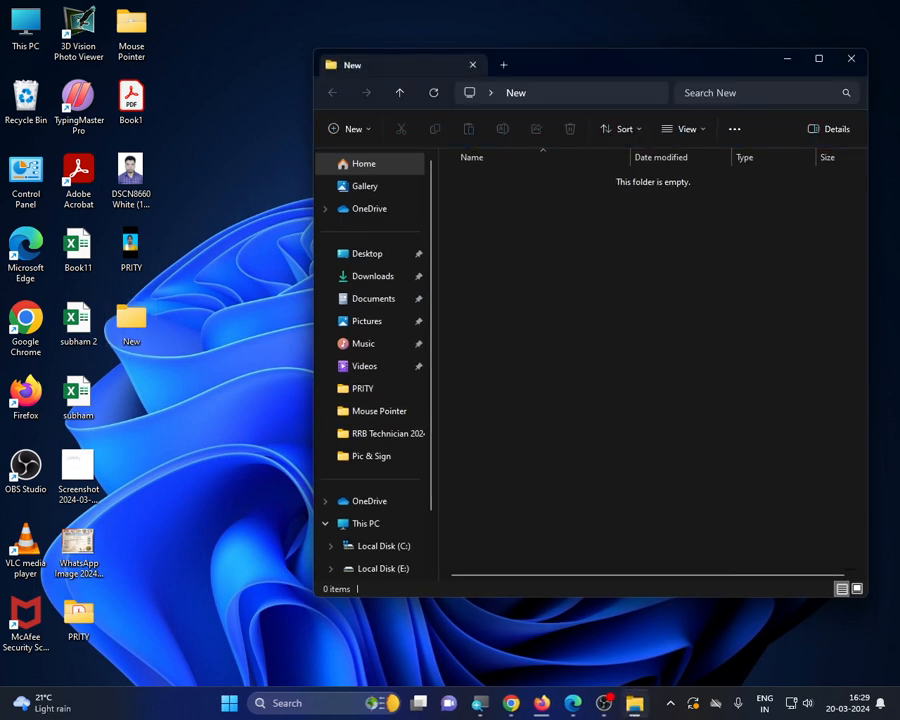
click(849, 61)
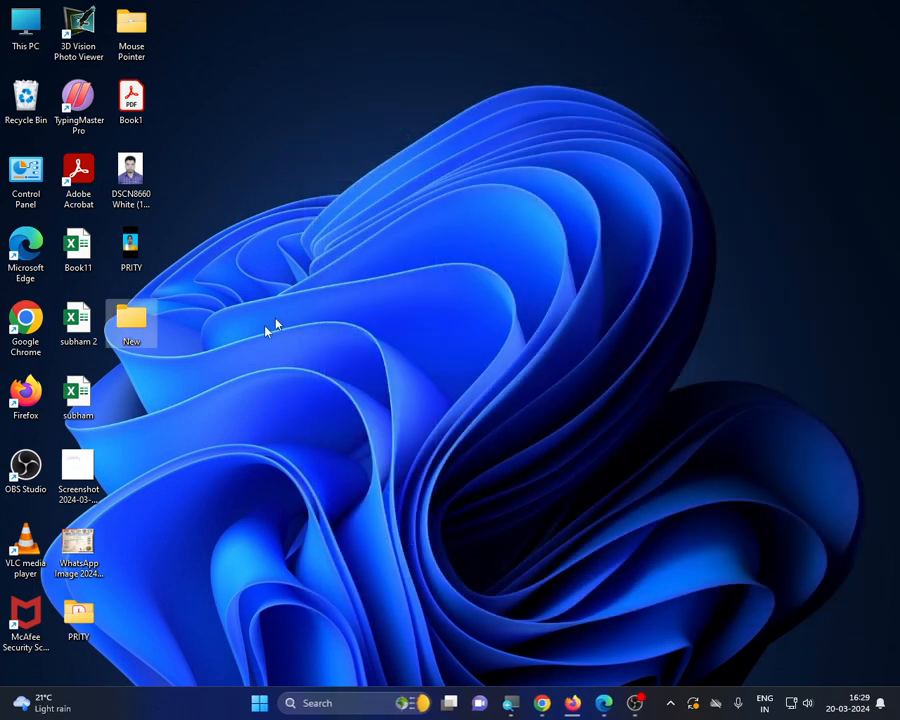
Step: Create a new folder on the desktop and name it with a person's first name
right_click(137, 381)
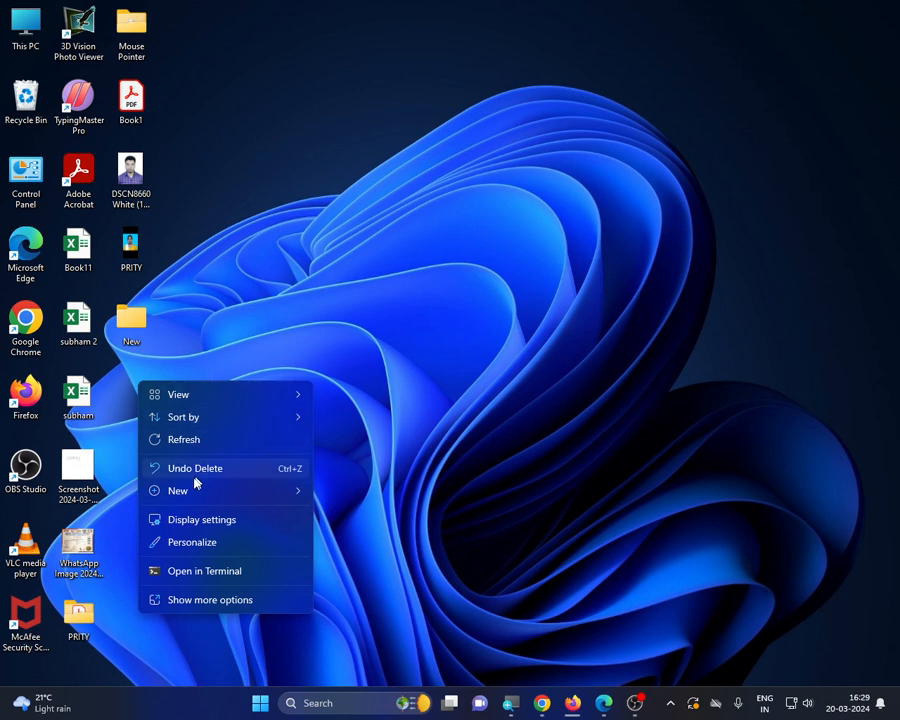
mouse_move(187, 494)
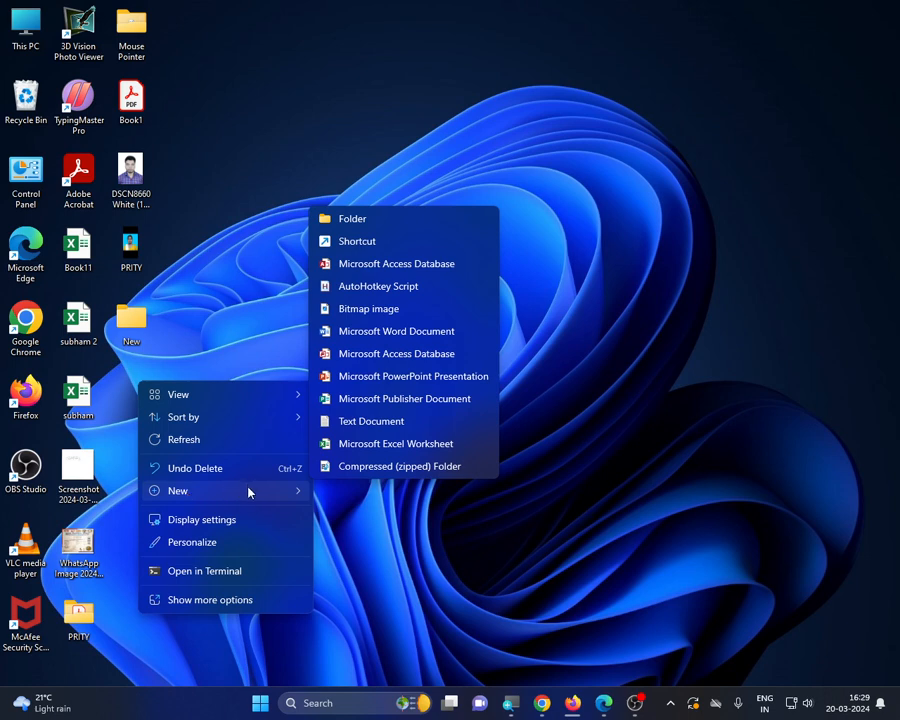
click(352, 219)
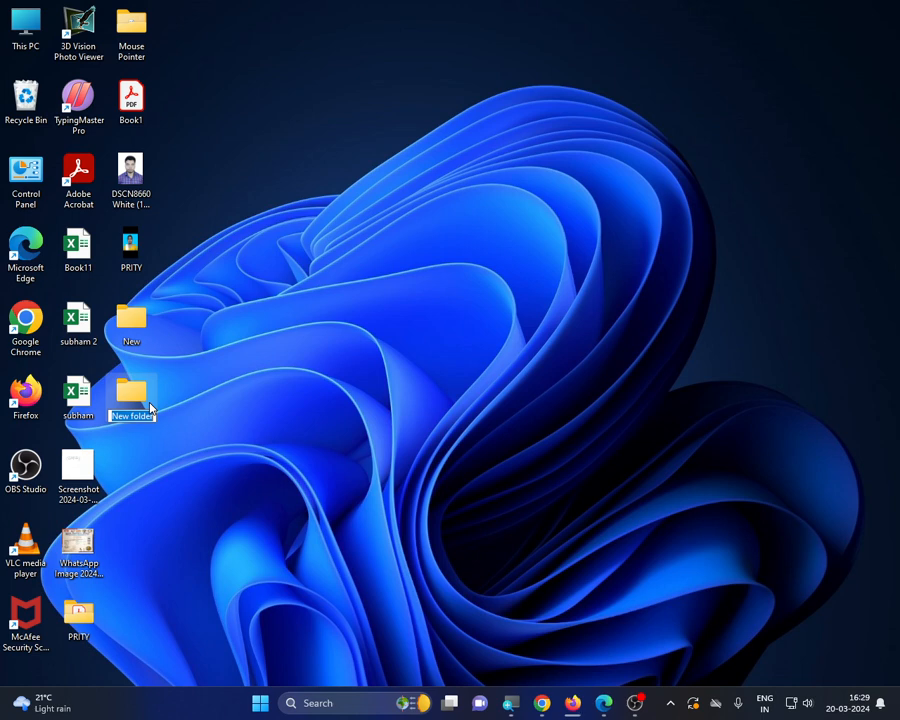
text(Rahul)
key(Return)
click(211, 354)
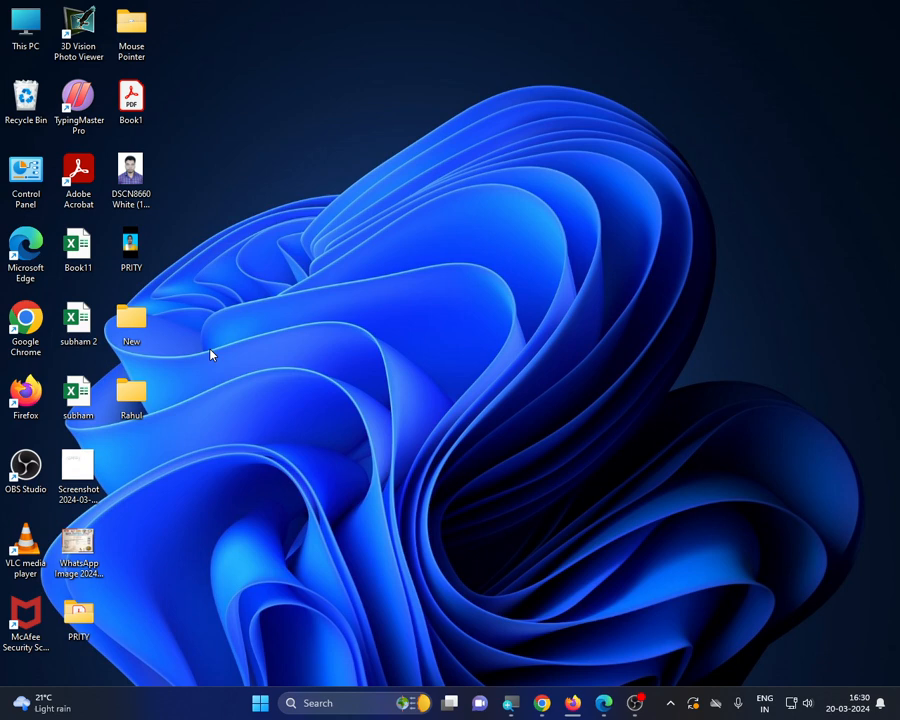
Step: Add two more folders to the desktop, naming each with a different person's first name
key(ctrl+shift+n)
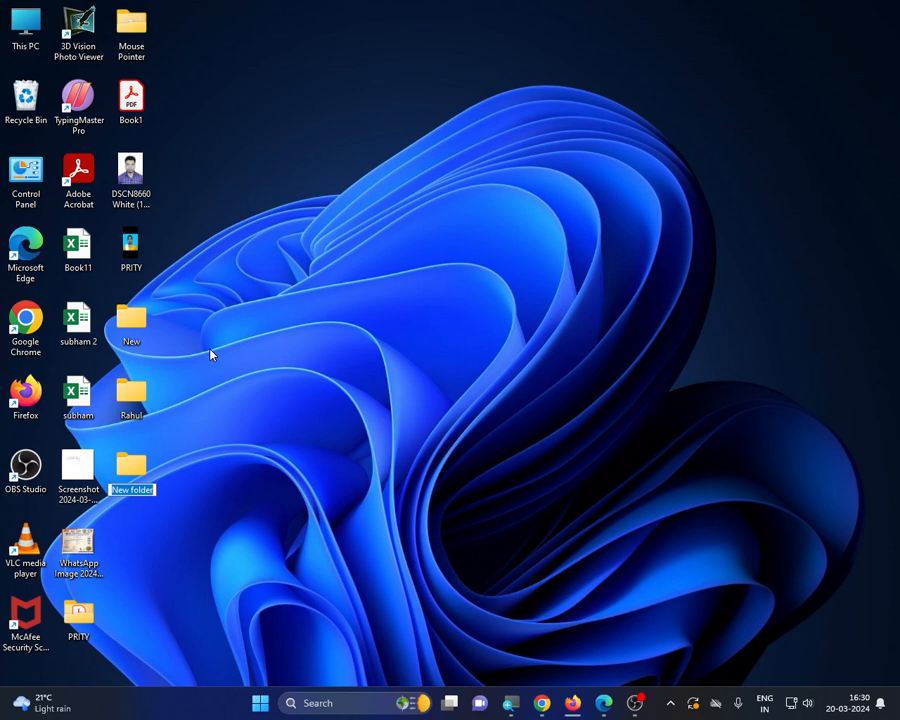
text(Raj)
key(Return)
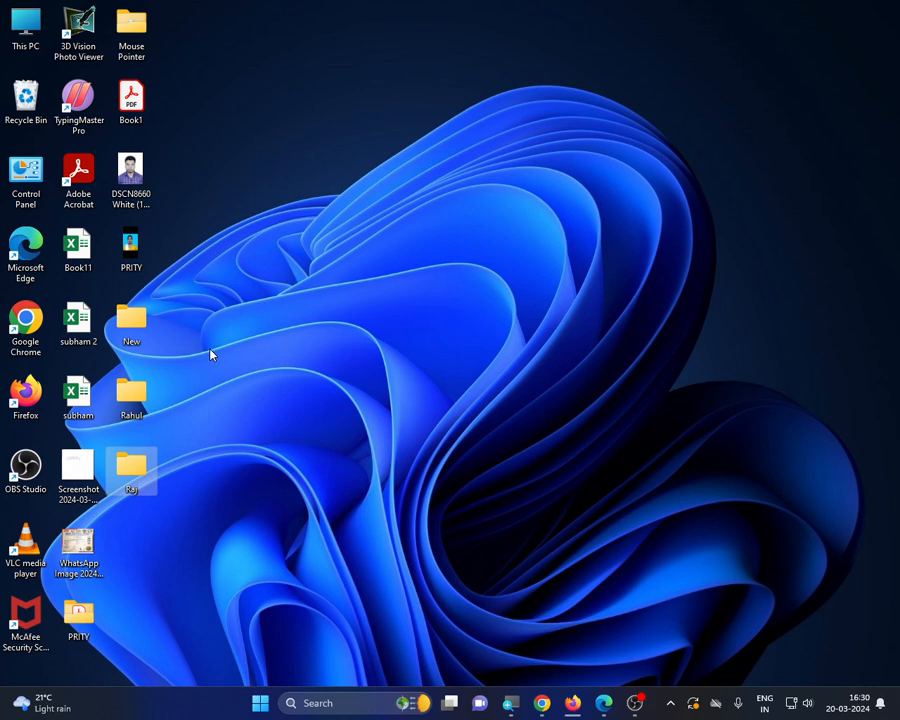
key(ctrl+shift+n)
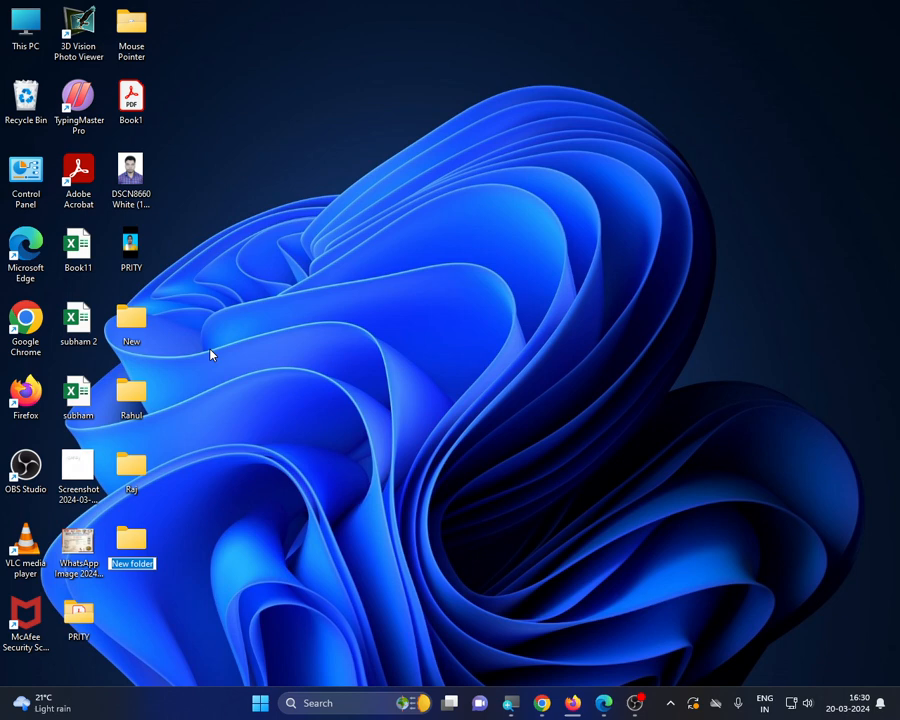
text(Ravish)
key(Return)
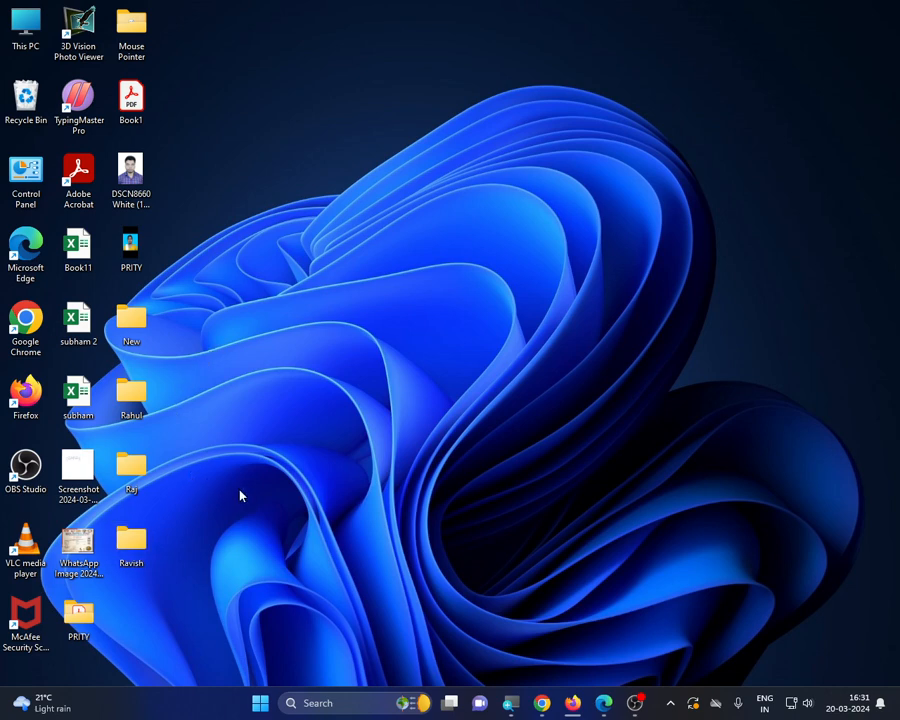
Step: Create a fourth desktop folder named with a person's name and place it directly below the other new folders
right_click(264, 550)
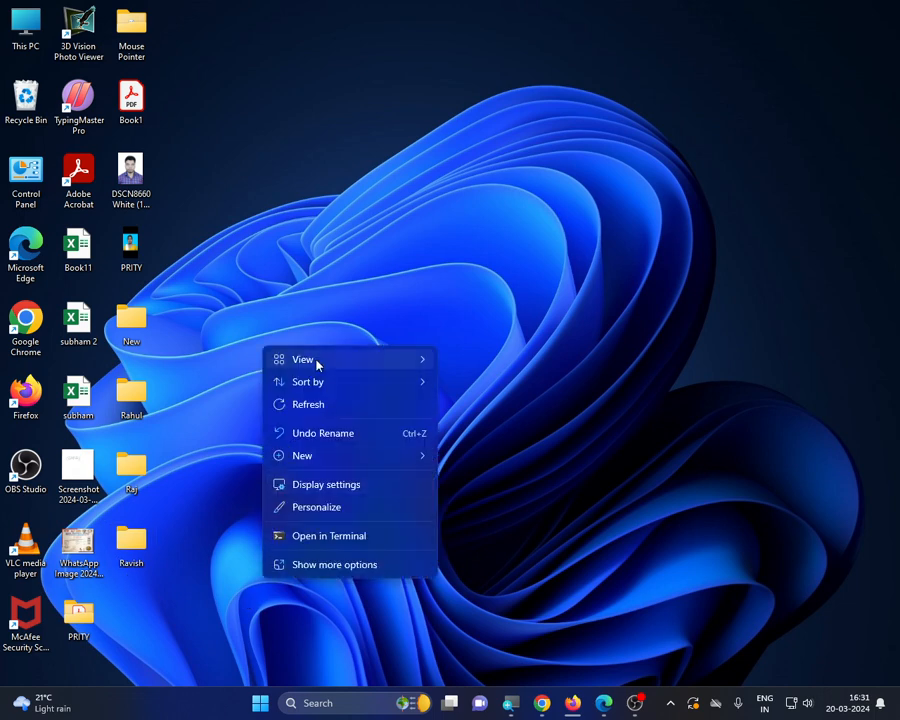
mouse_move(316, 458)
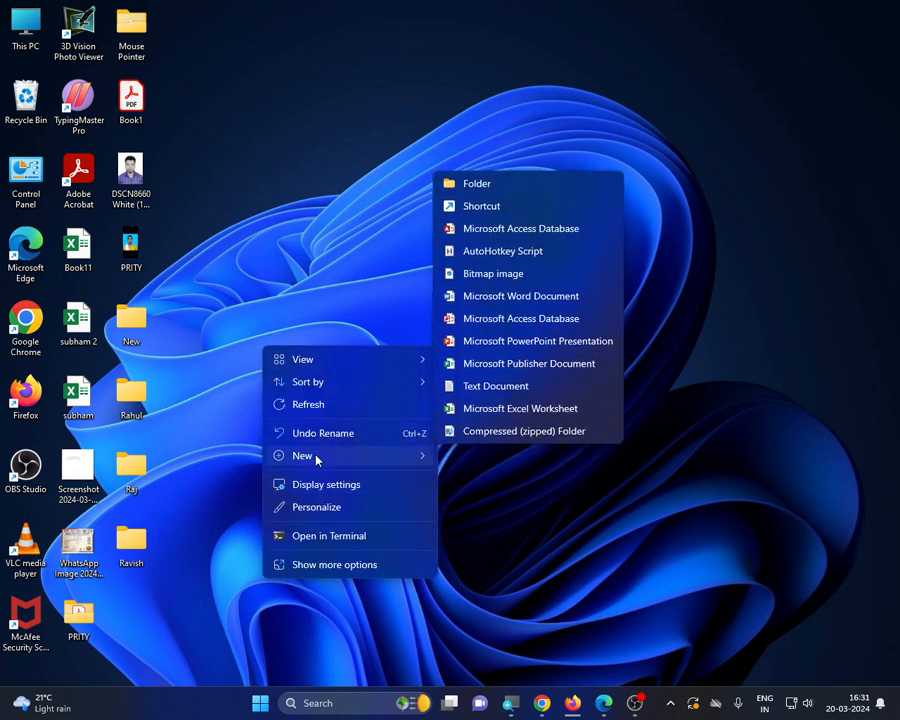
click(481, 186)
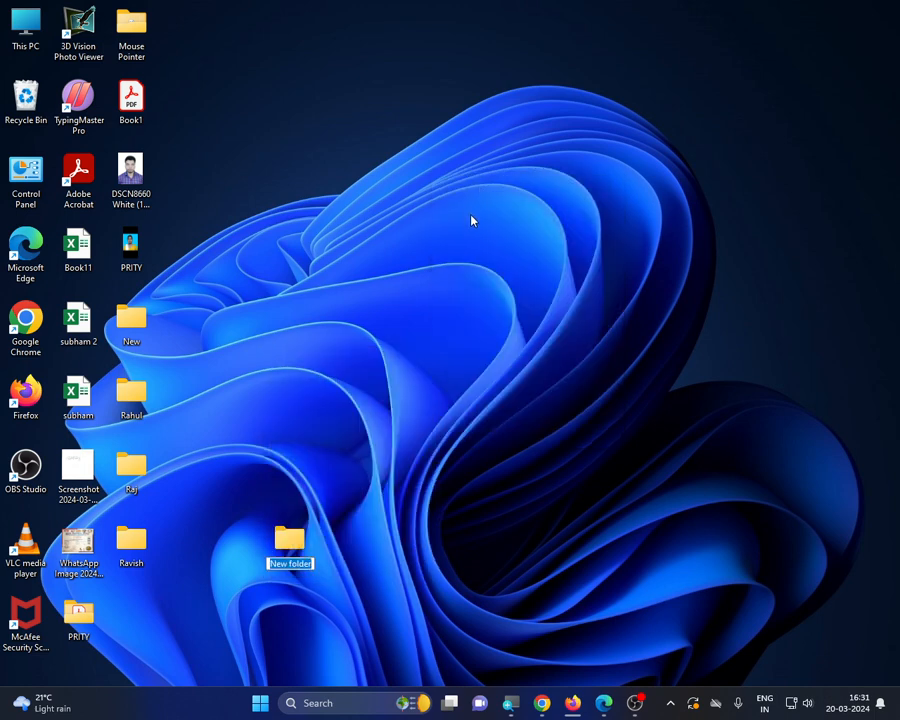
text(Kumar)
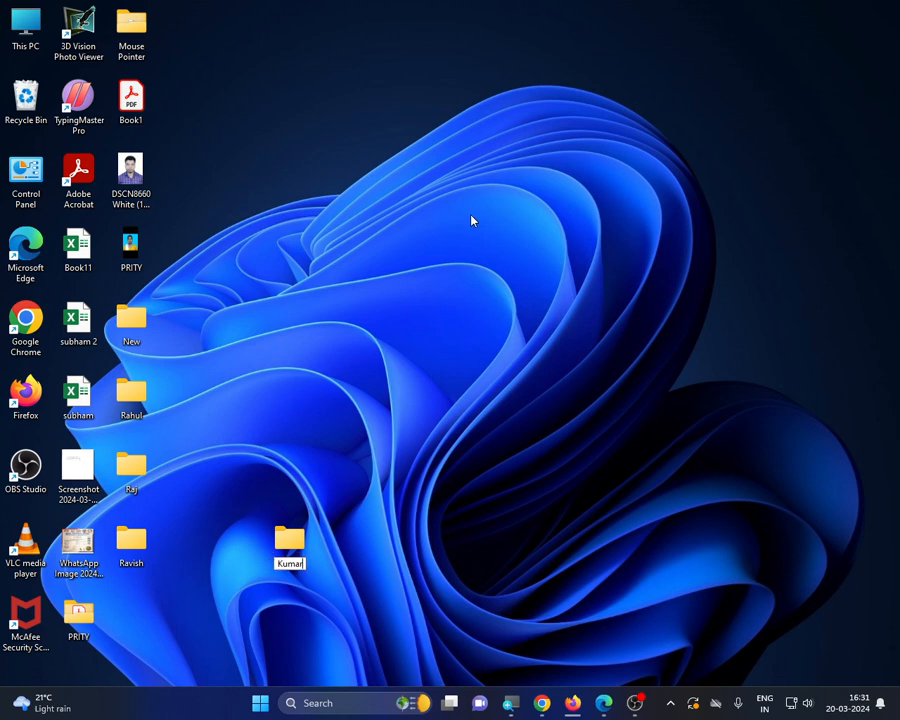
key(Return)
drag(290, 553, 148, 606)
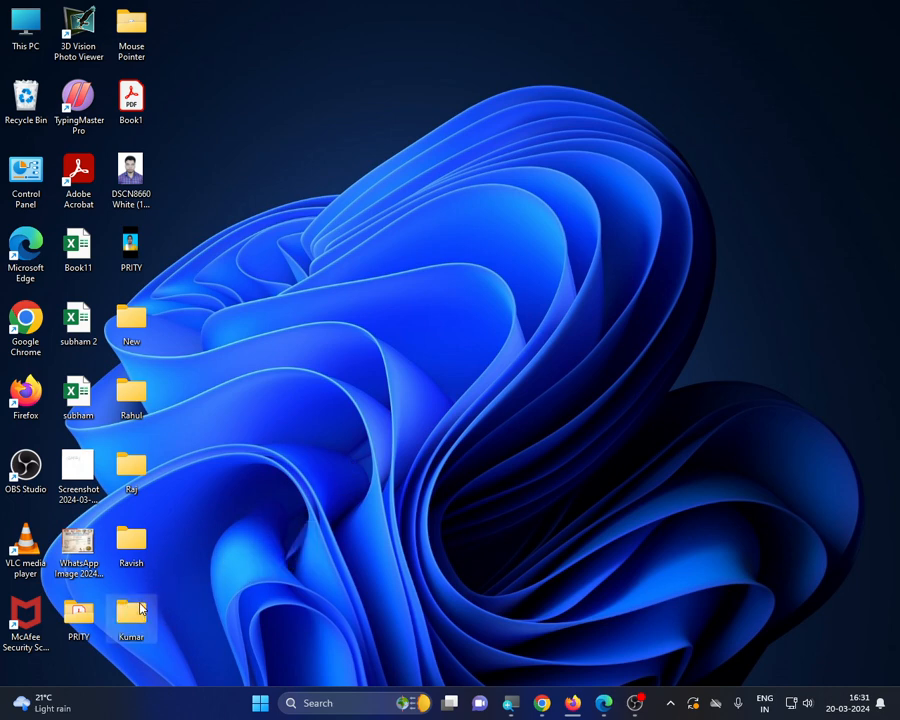
Step: Move the New folder and the four newly created folders together to the right side of the desktop
drag(161, 298, 137, 646)
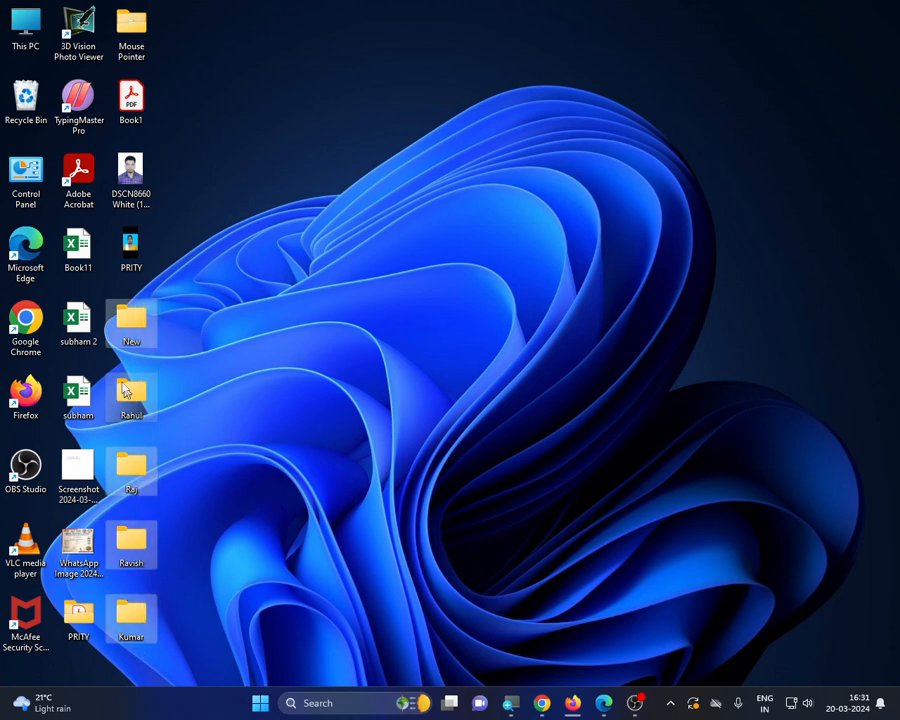
drag(141, 317, 774, 80)
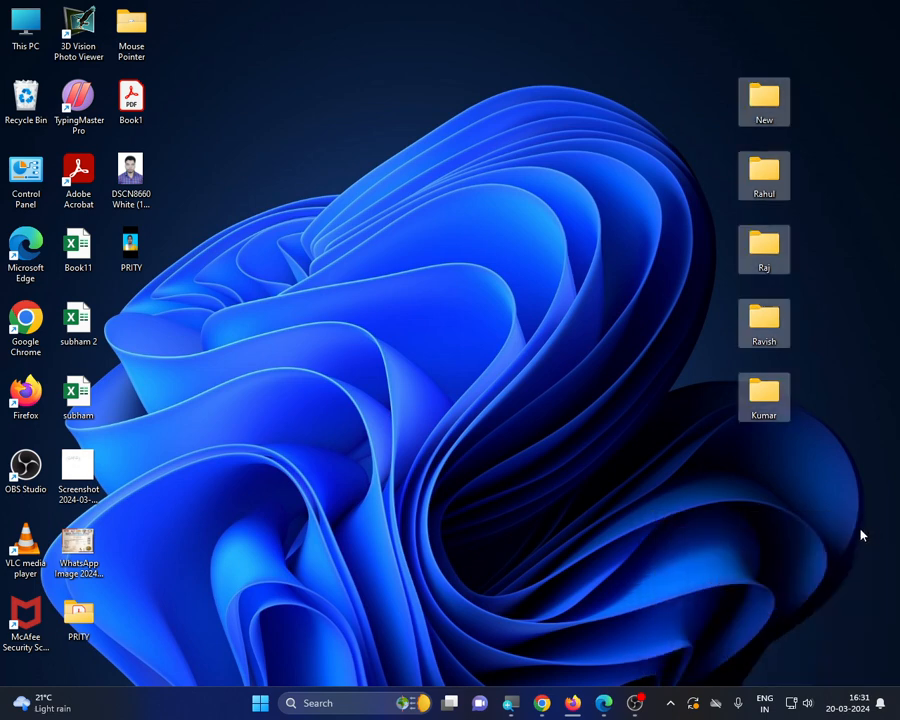
click(836, 505)
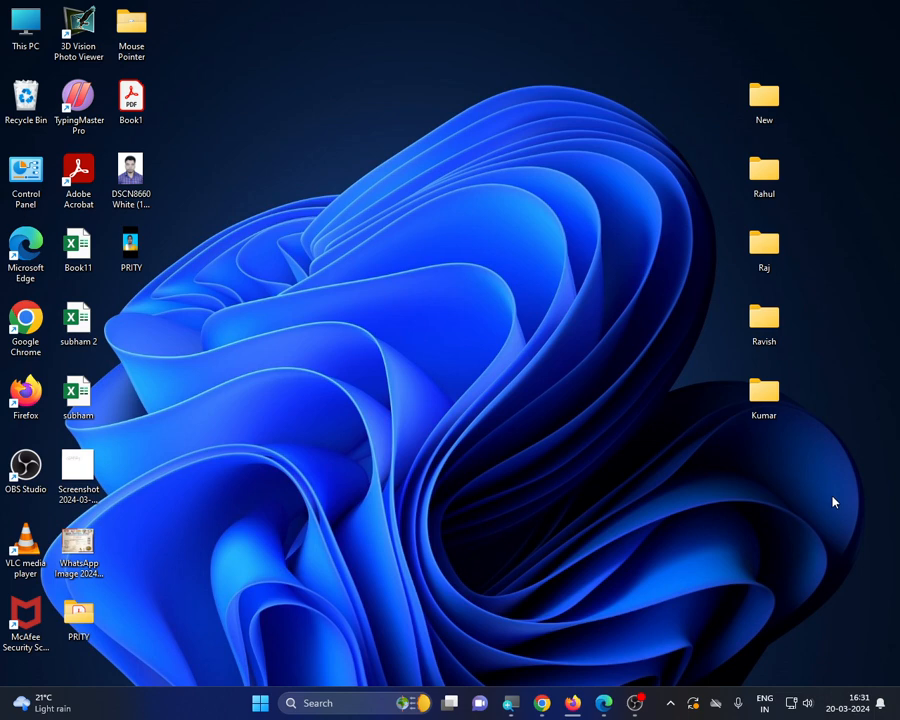
Step: Check the contents of the relocated New folder, close its window, and refresh the desktop
double_click(777, 112)
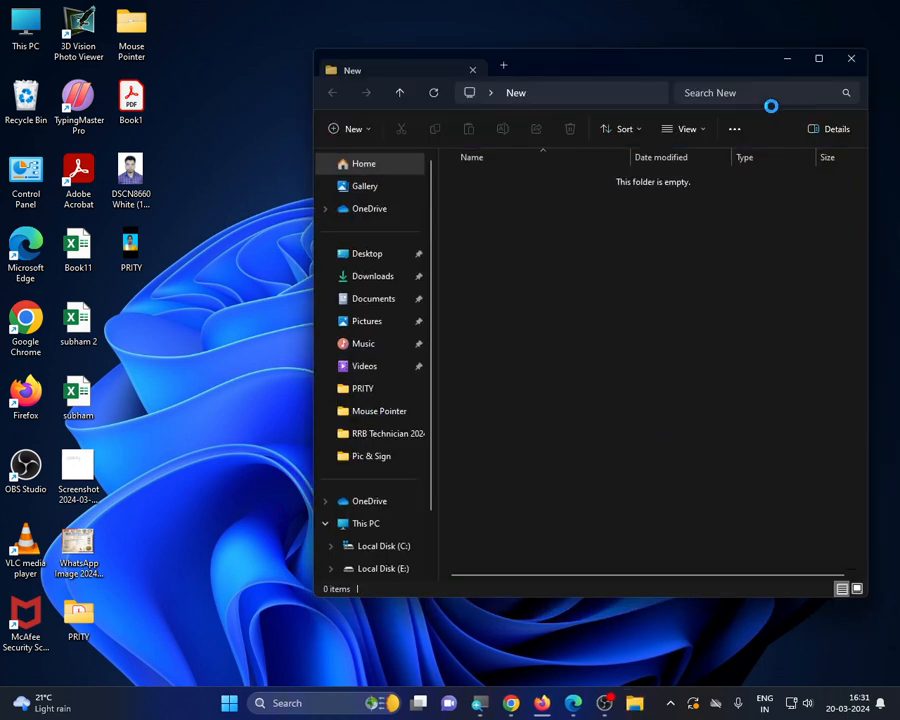
click(846, 66)
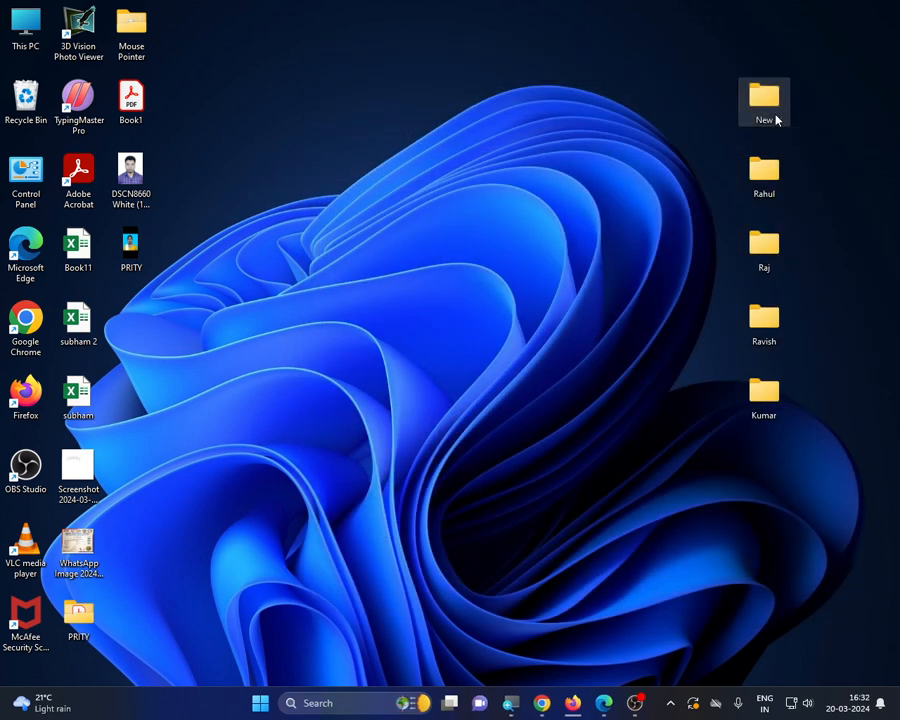
double_click(758, 108)
click(848, 61)
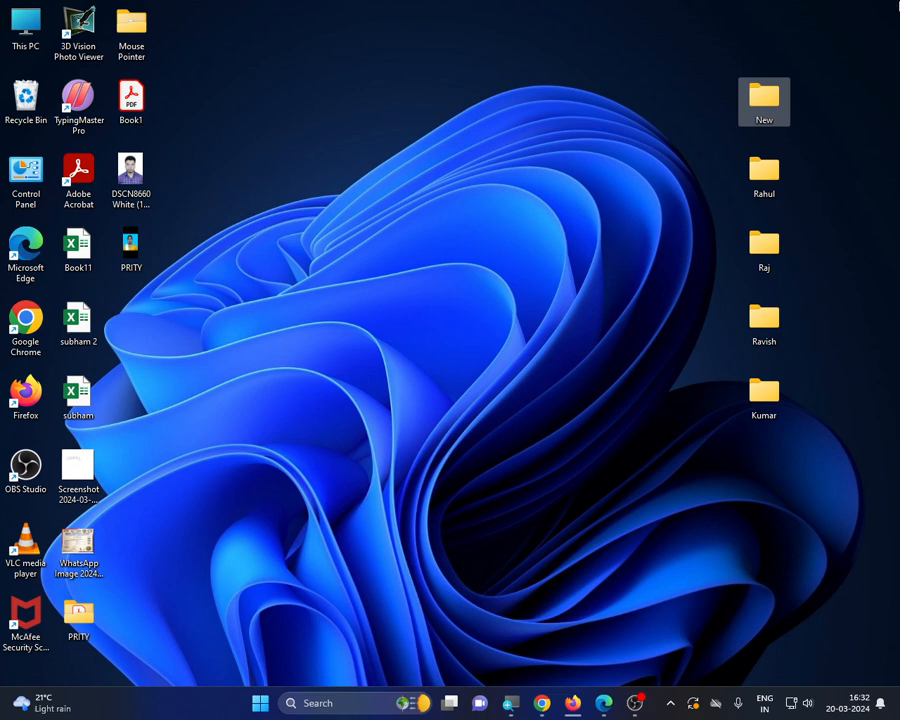
right_click(665, 94)
click(701, 150)
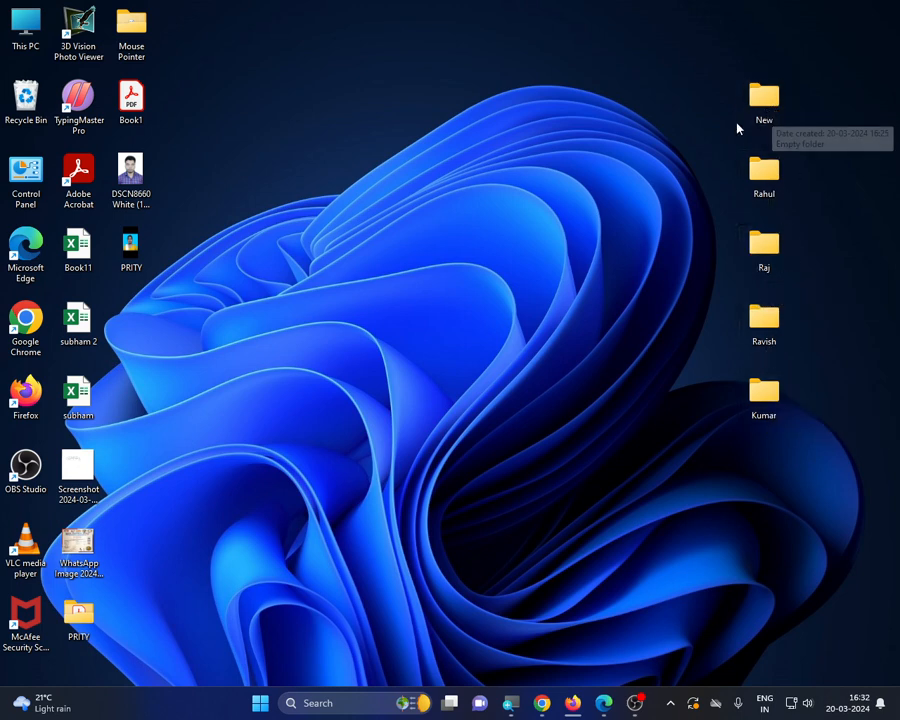
click(763, 112)
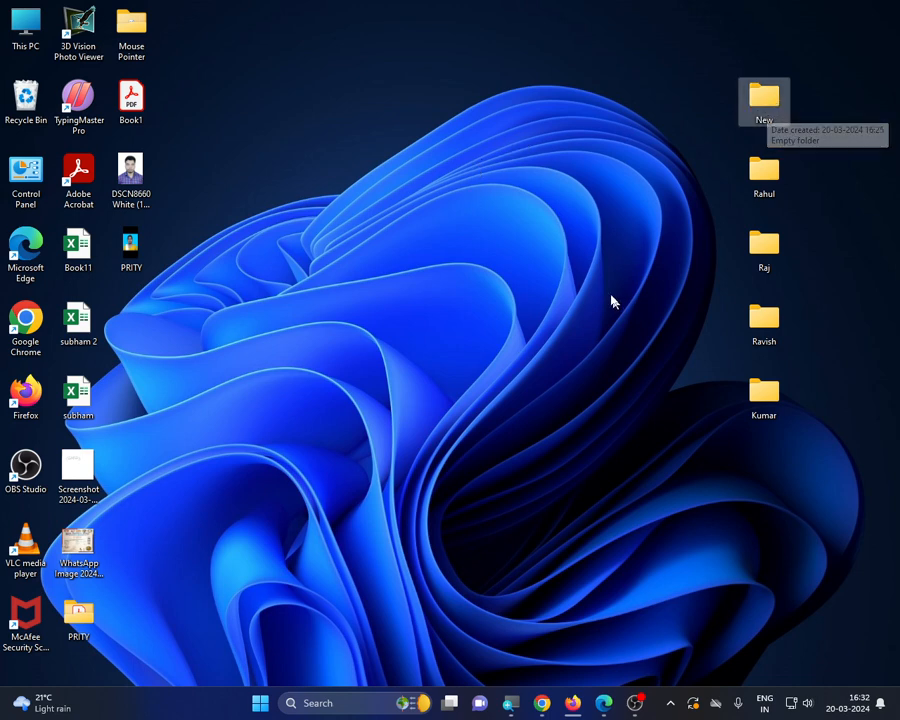
click(745, 181)
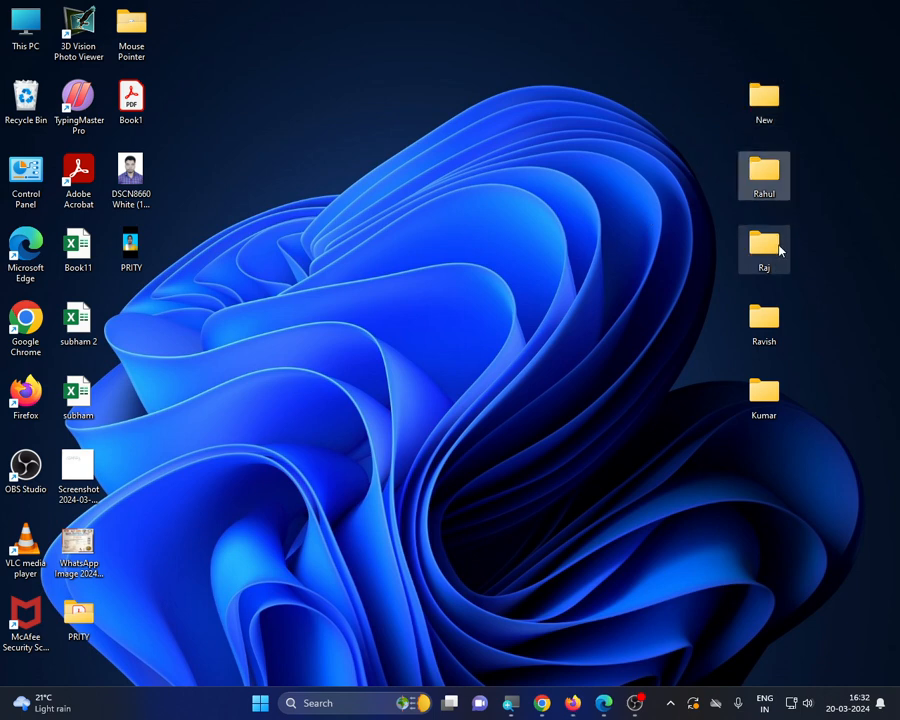
click(763, 245)
click(768, 322)
click(760, 398)
click(762, 322)
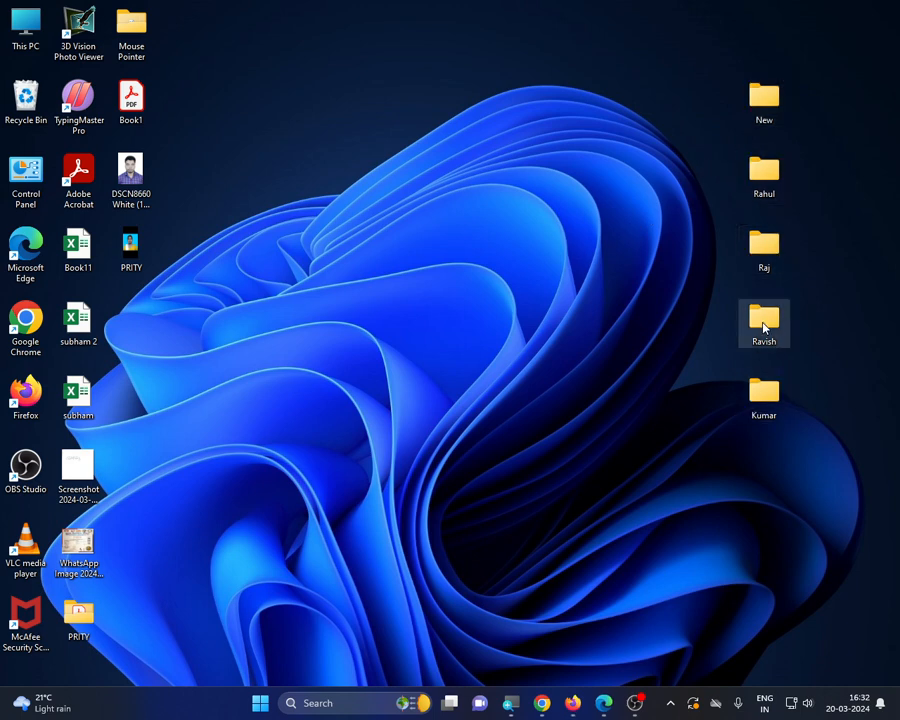
click(767, 262)
click(778, 192)
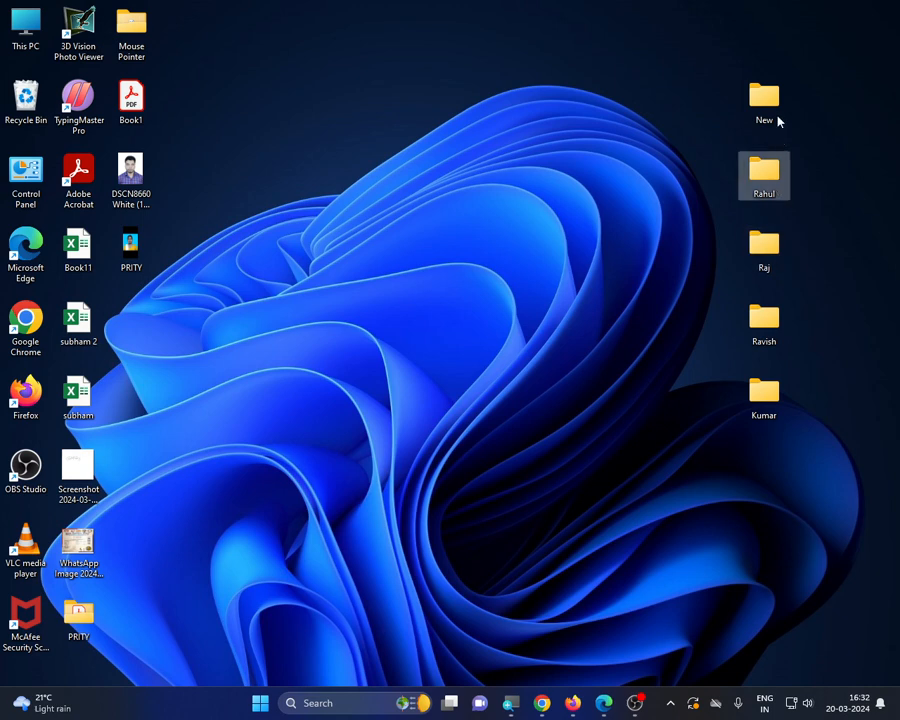
click(778, 106)
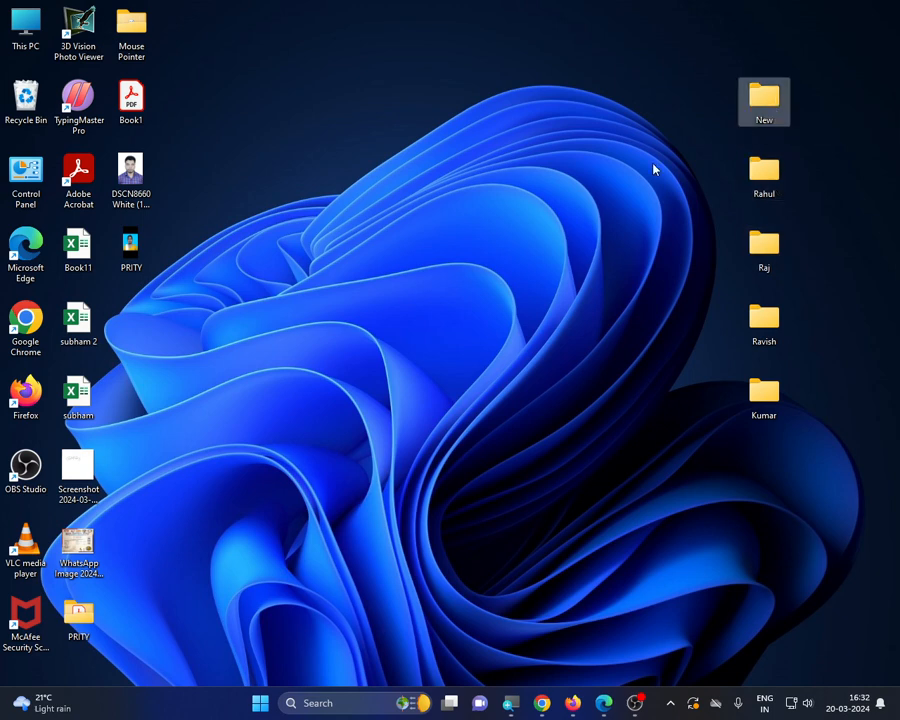
Step: Rename the New folder, replacing its name with a person's first name
right_click(767, 103)
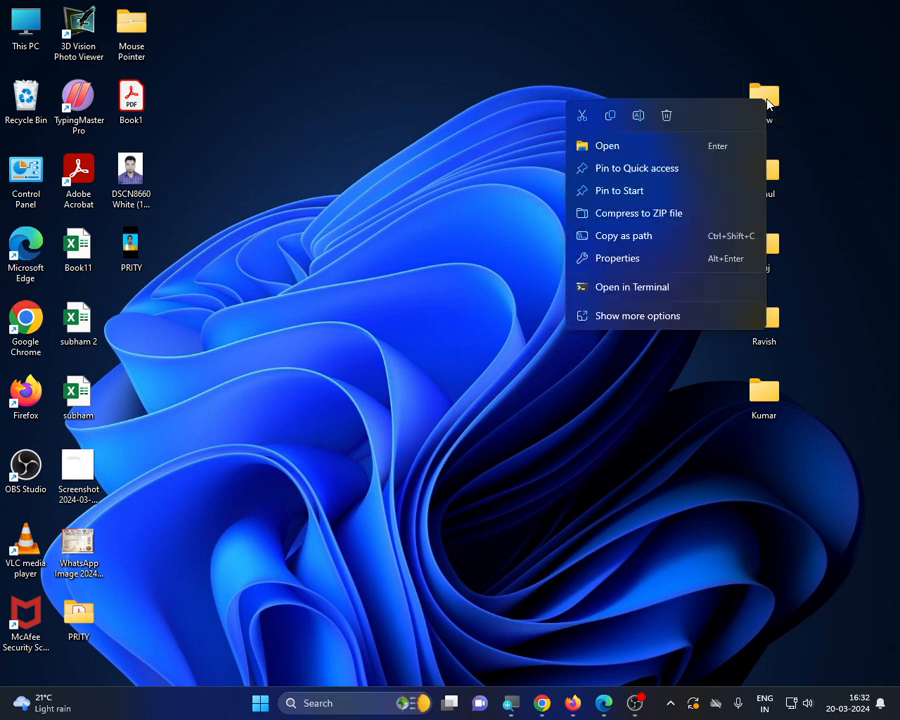
click(656, 318)
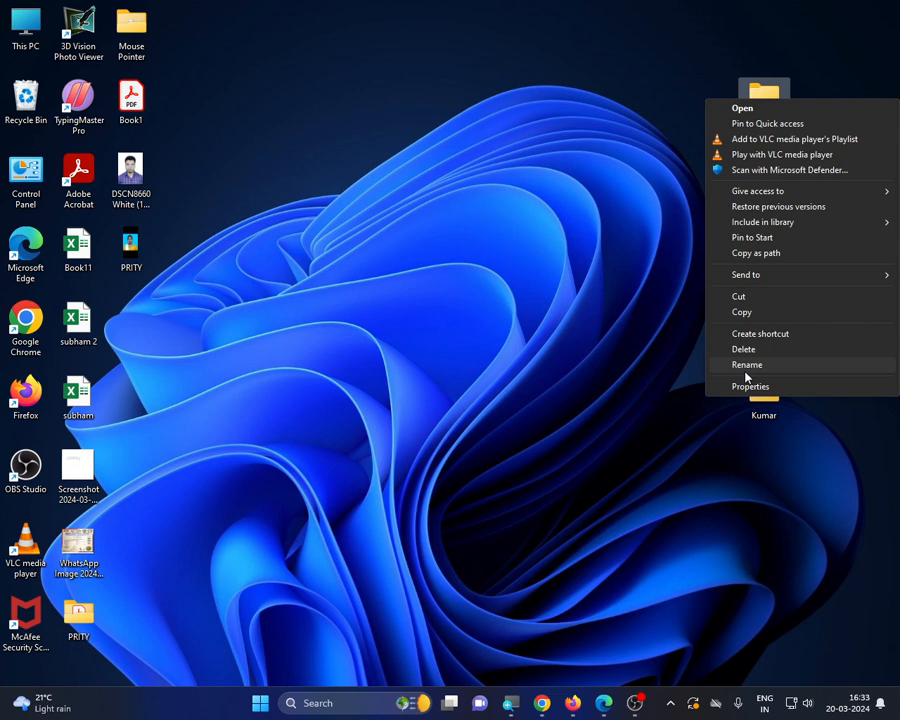
click(782, 368)
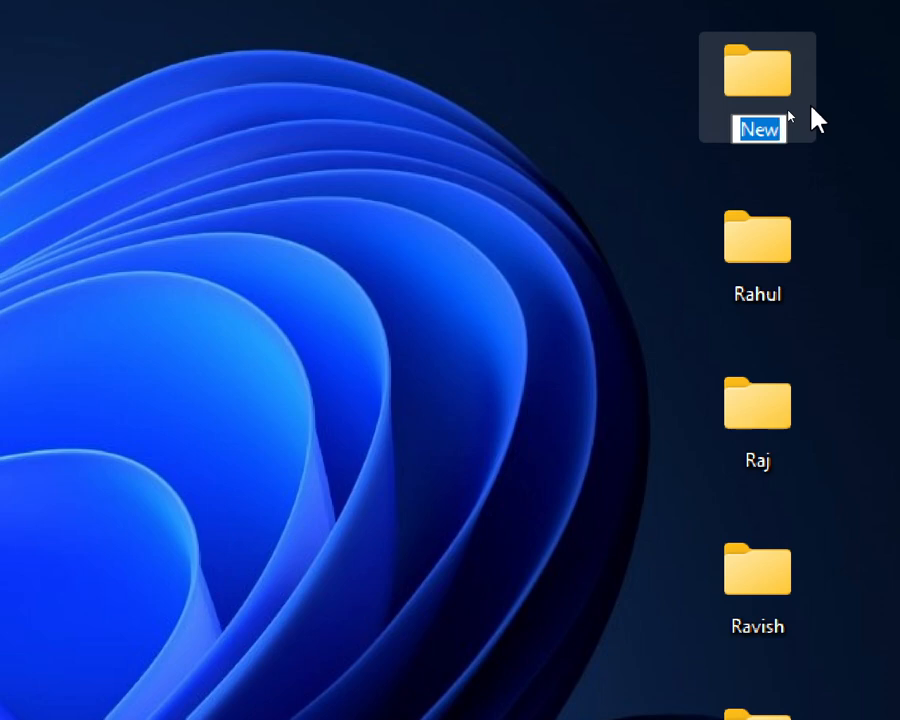
text(Ajit)
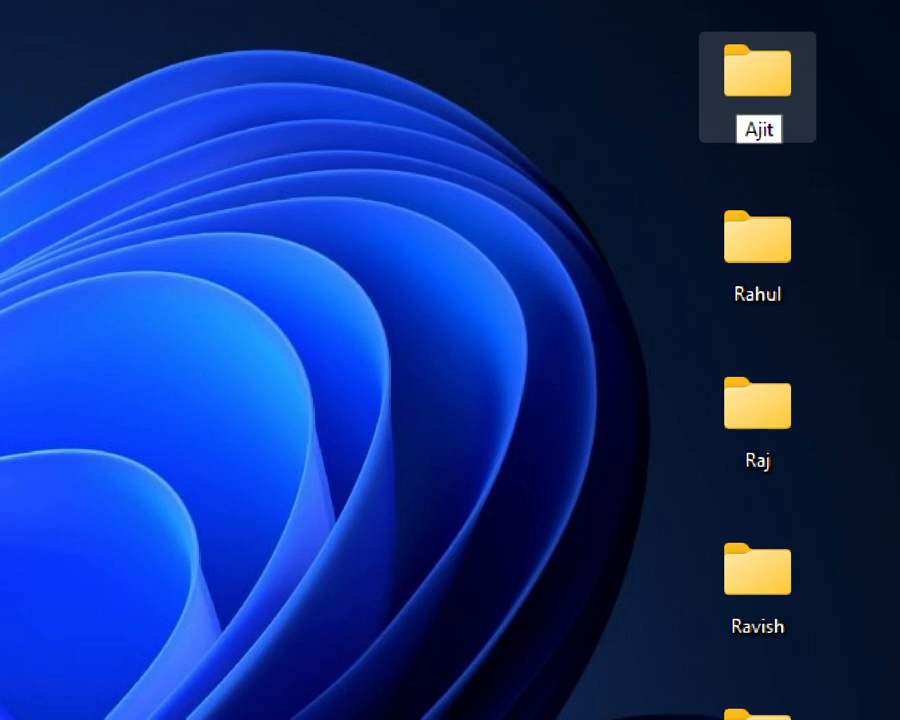
key(Return)
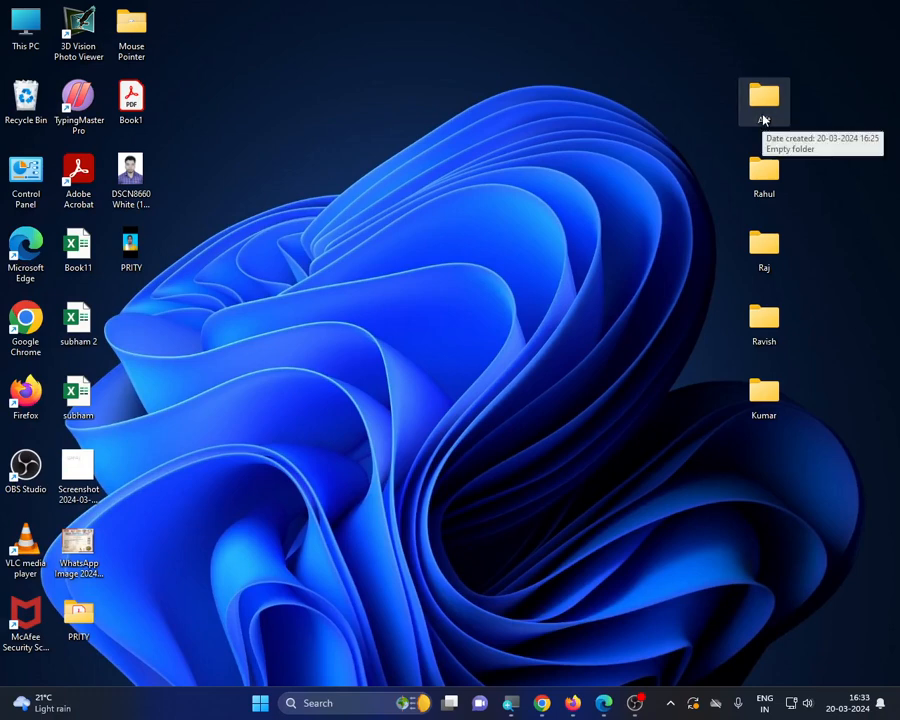
Step: Open the topmost folder's name for editing directly from its label, leaving the name as it is
click(763, 119)
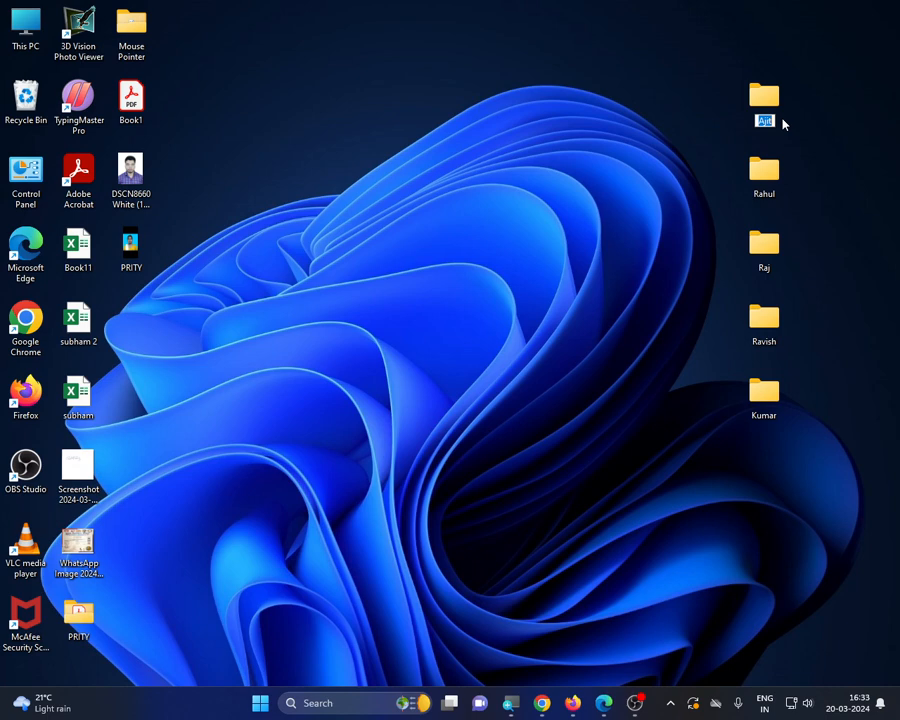
click(729, 116)
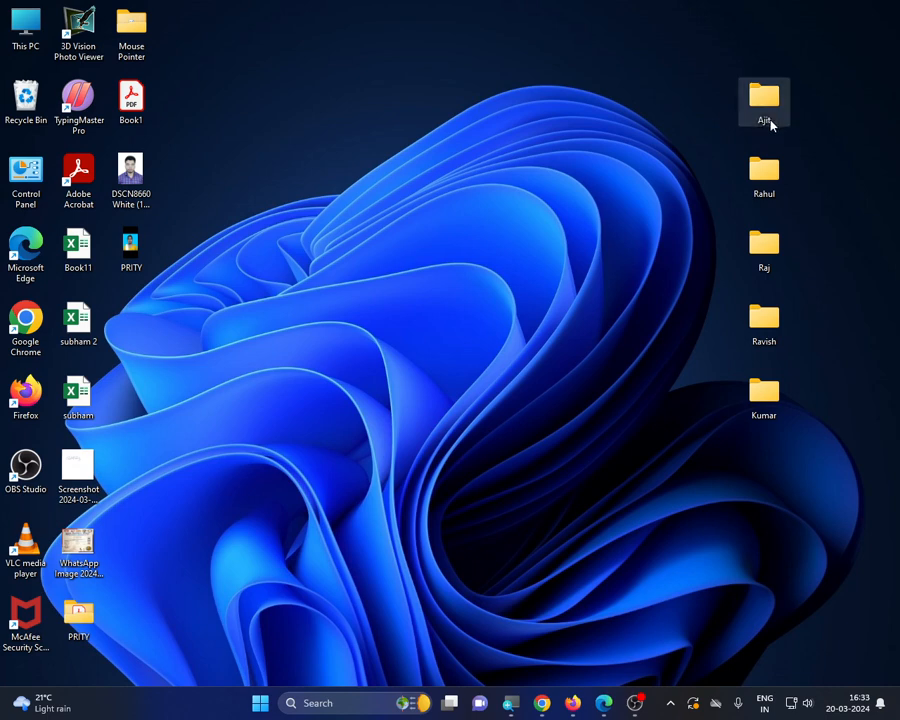
Step: Check the contents of the topmost folder in the column of five desktop folders and close its window
double_click(767, 120)
click(848, 60)
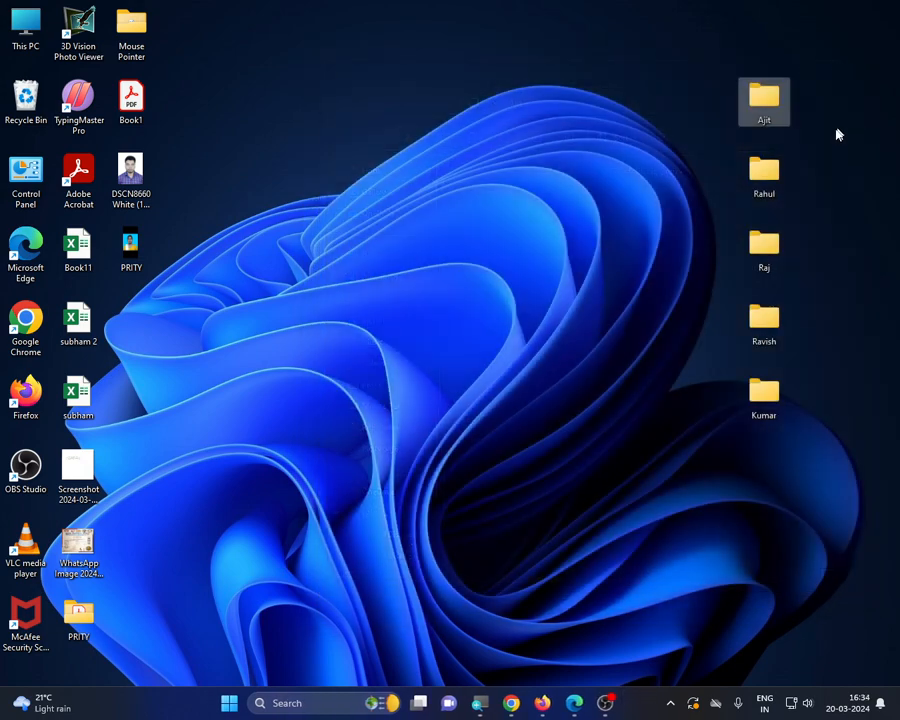
double_click(767, 127)
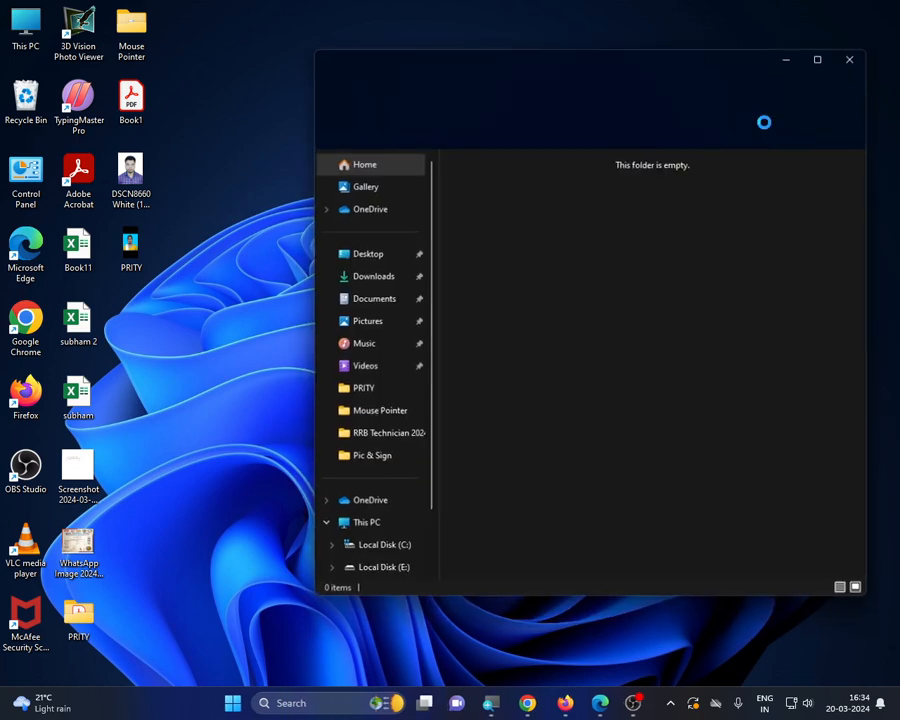
click(846, 58)
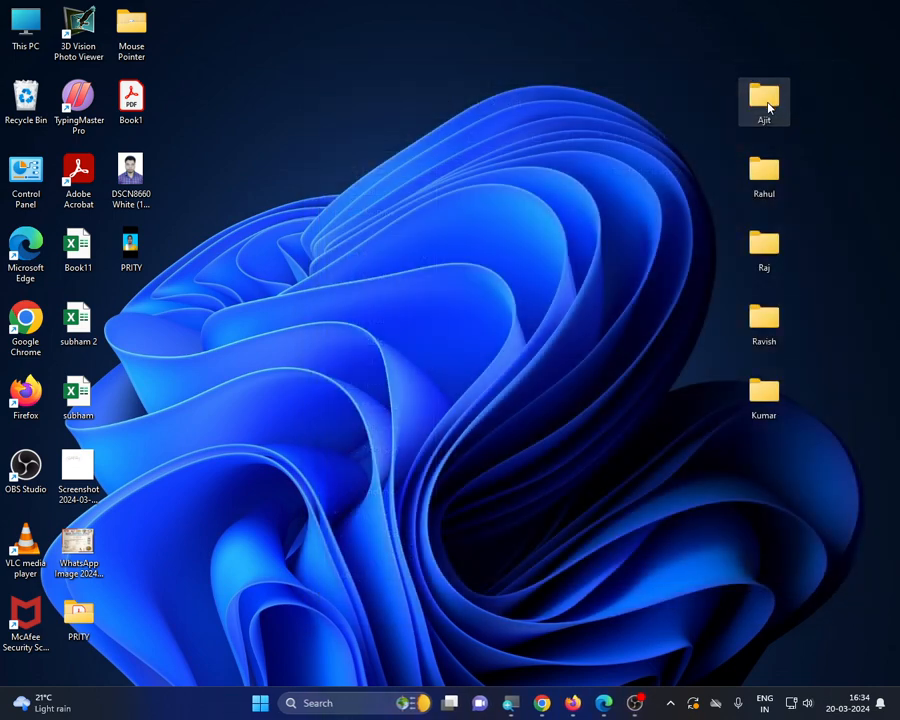
Step: Open the topmost folder's name for editing with the Rename command and keep the existing name
right_click(767, 118)
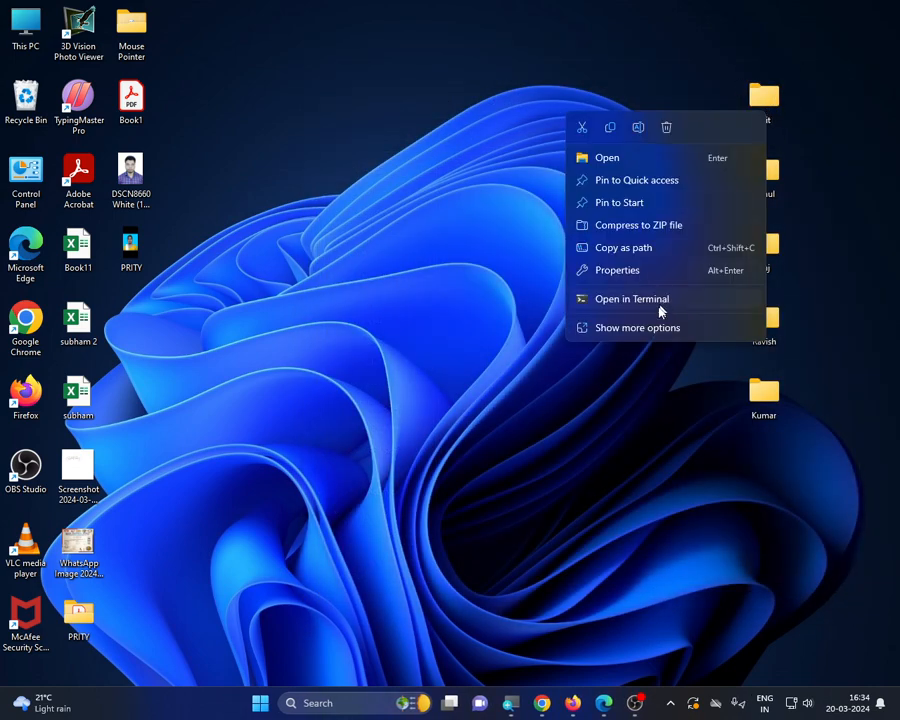
click(640, 329)
click(731, 378)
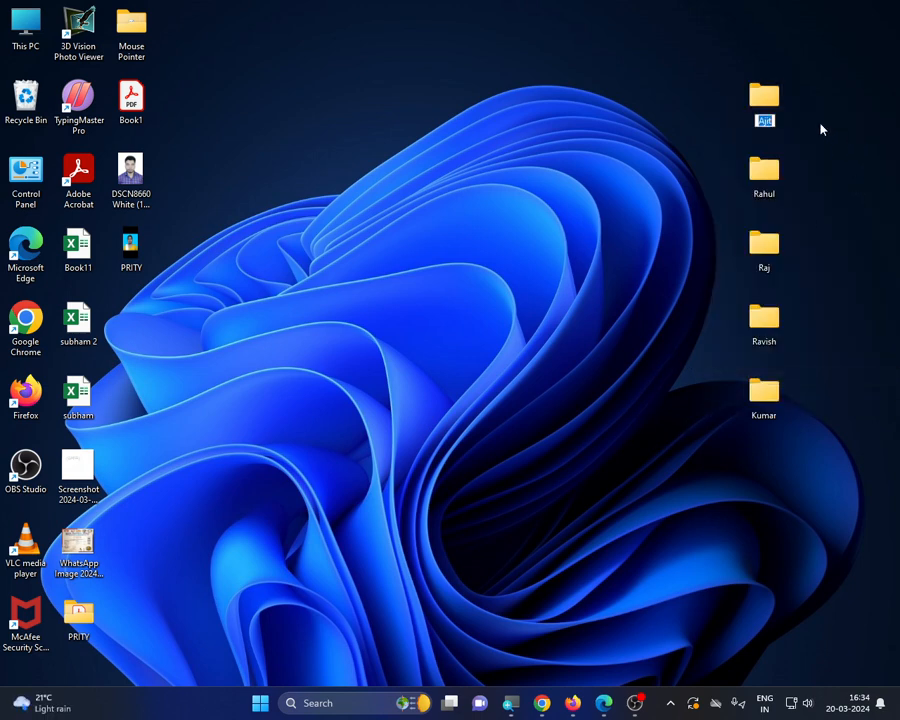
key(Return)
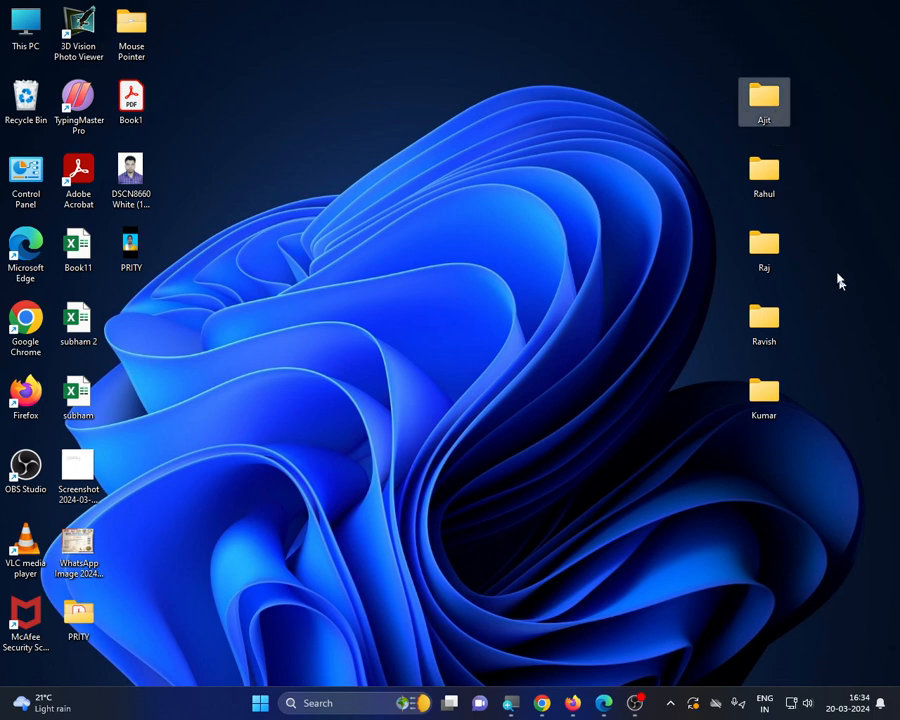
Step: Rename the topmost folder in the column of five desktop folders as New
click(767, 196)
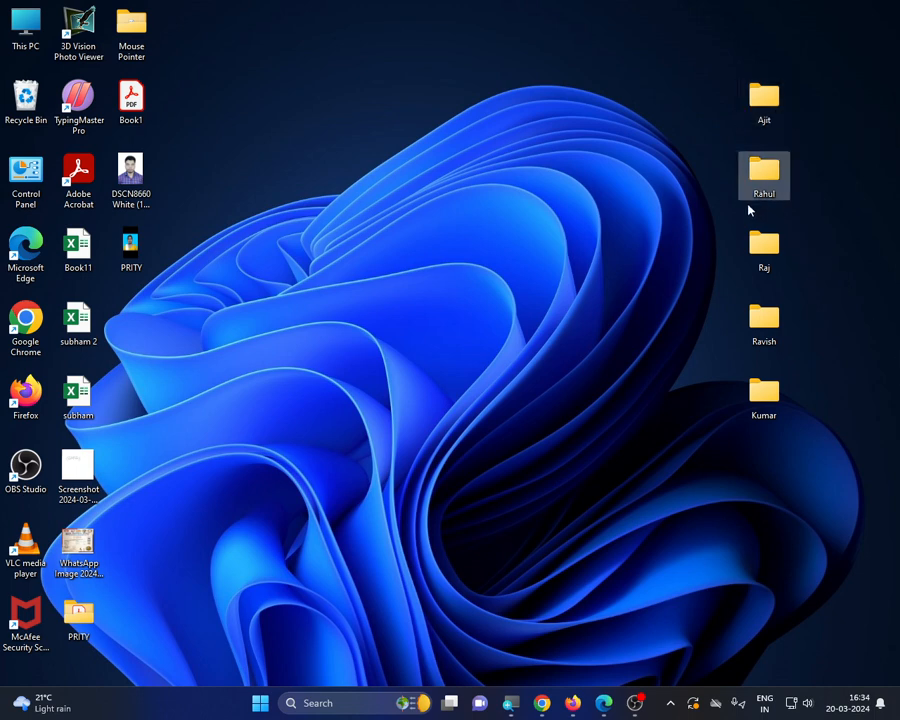
click(764, 118)
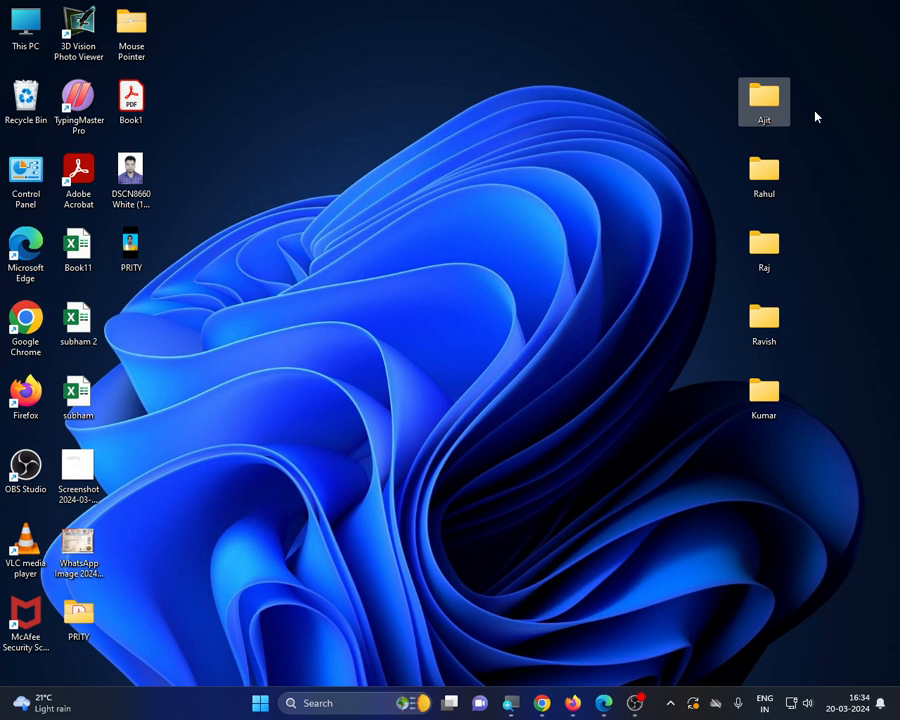
key(F2)
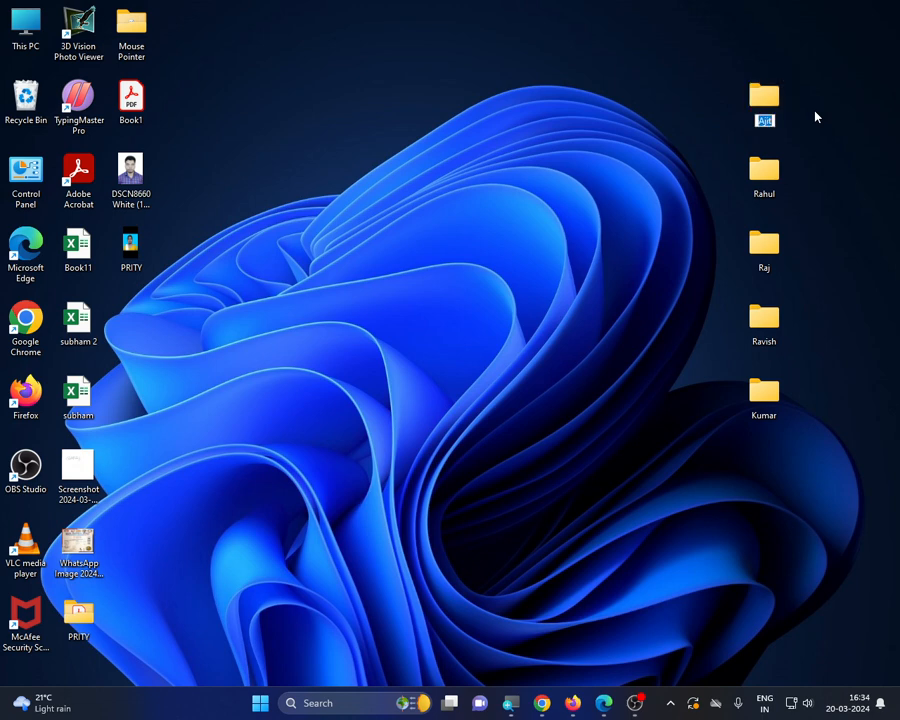
text(New)
key(Return)
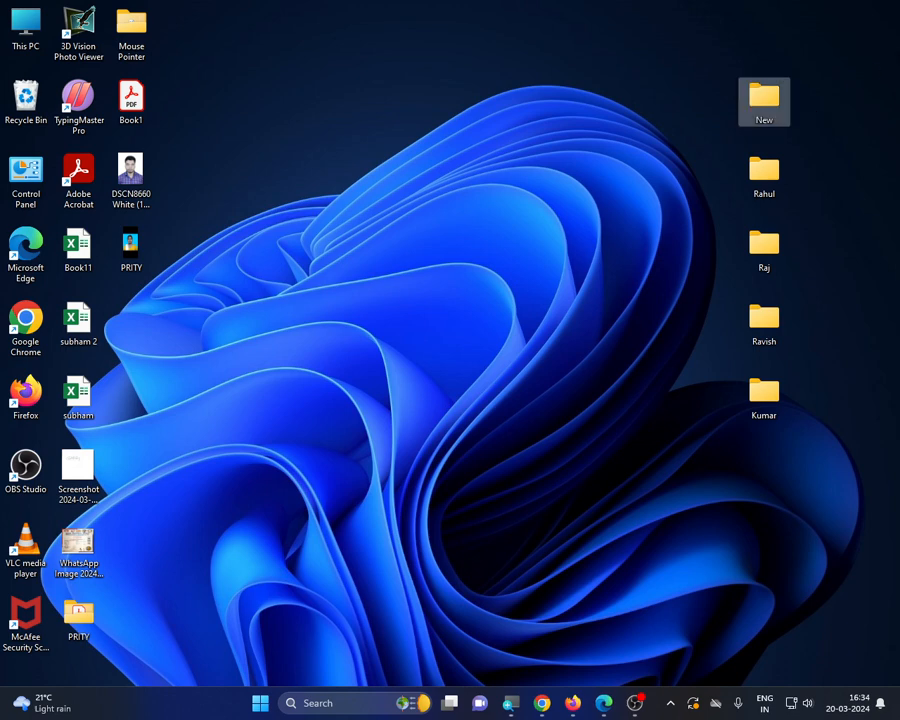
click(719, 105)
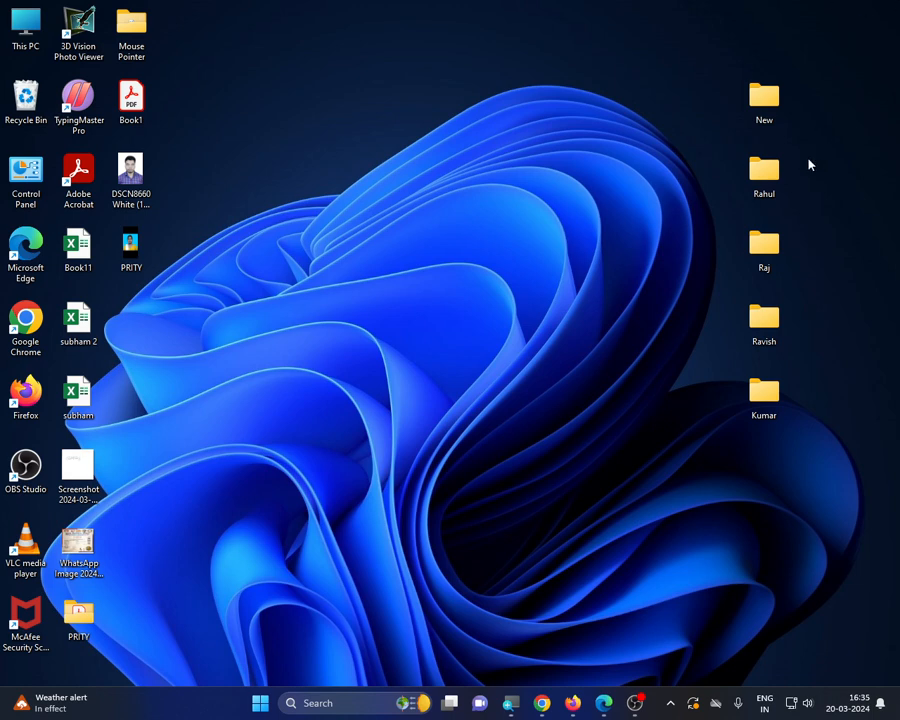
mouse_move(774, 110)
mouse_down()
mouse_move(601, 103)
mouse_move(287, 56)
mouse_move(530, 108)
mouse_move(728, 118)
mouse_move(771, 102)
mouse_up()
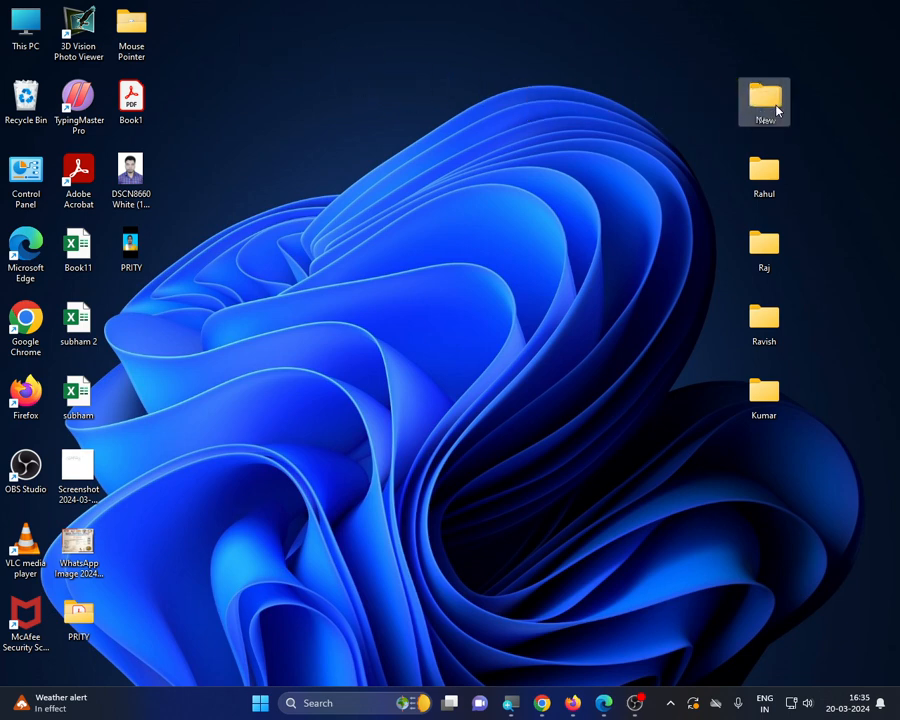
Step: Copy the third folder in the column of five and paste the copy onto the desktop
click(784, 251)
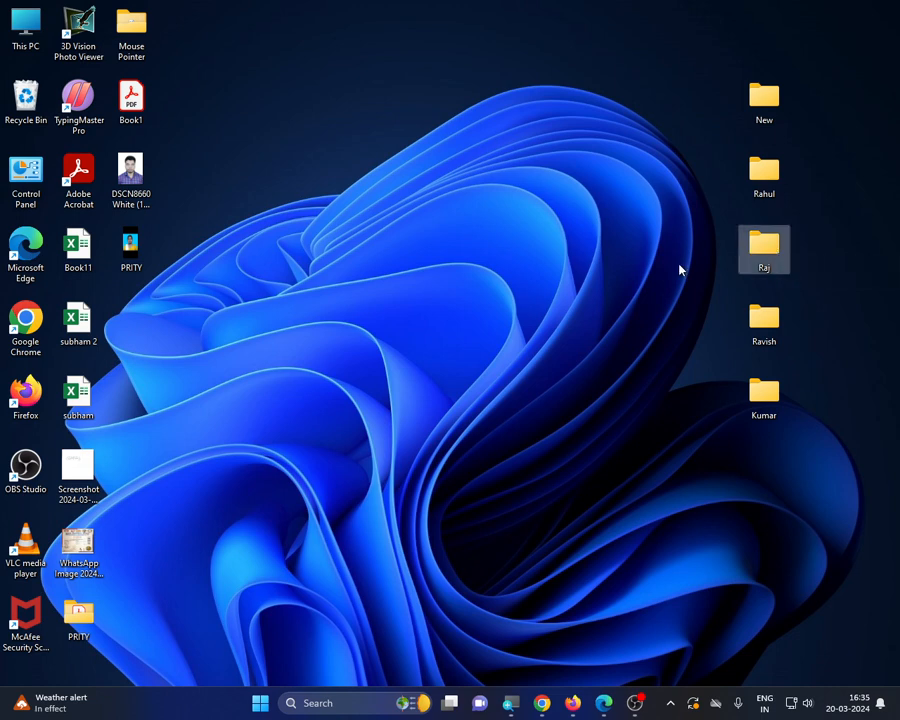
right_click(761, 255)
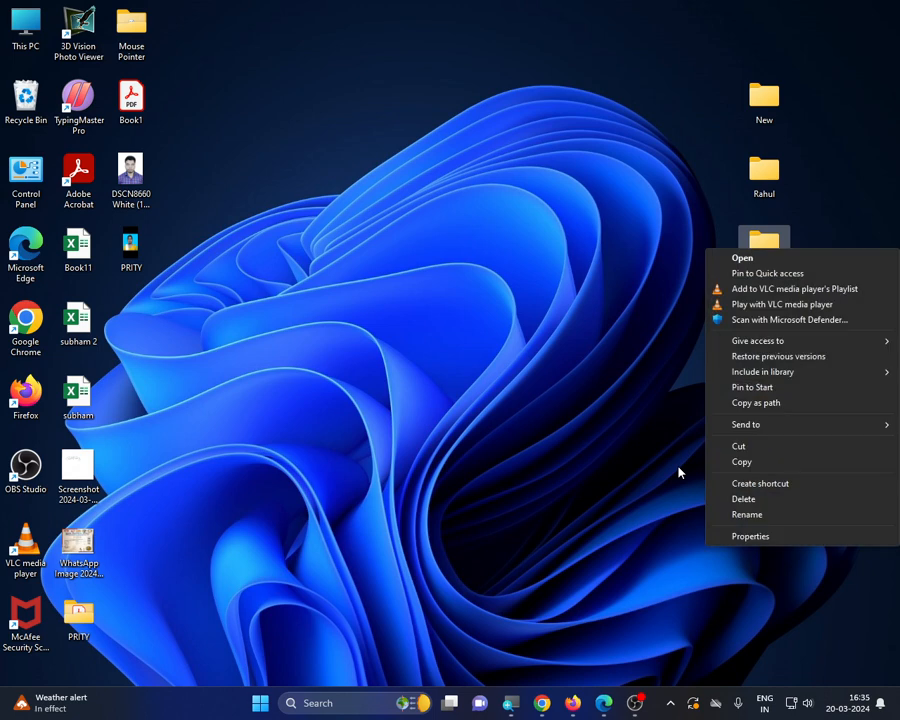
click(742, 464)
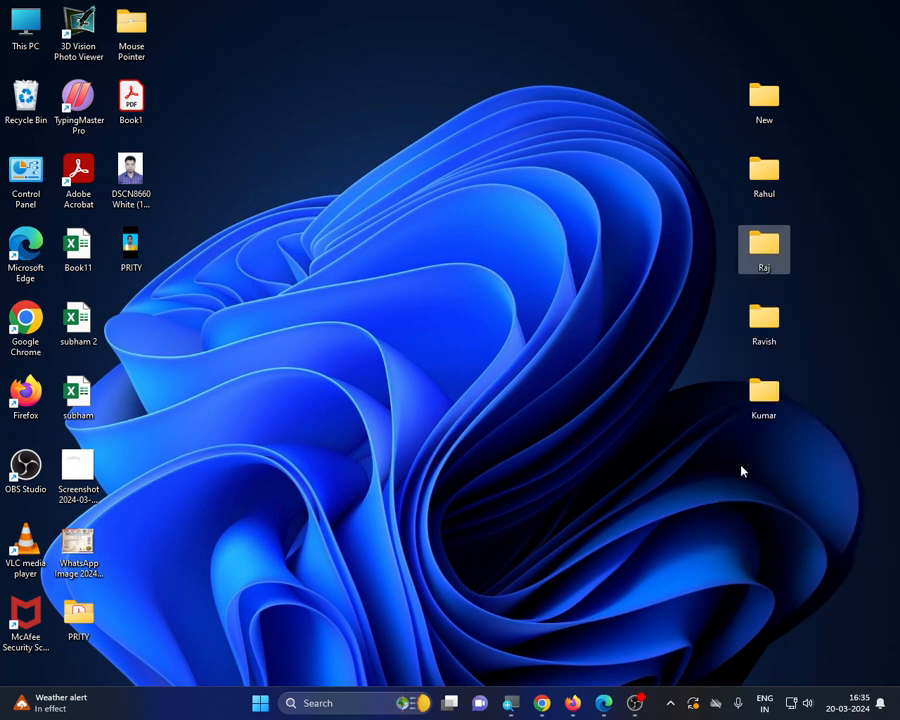
right_click(449, 179)
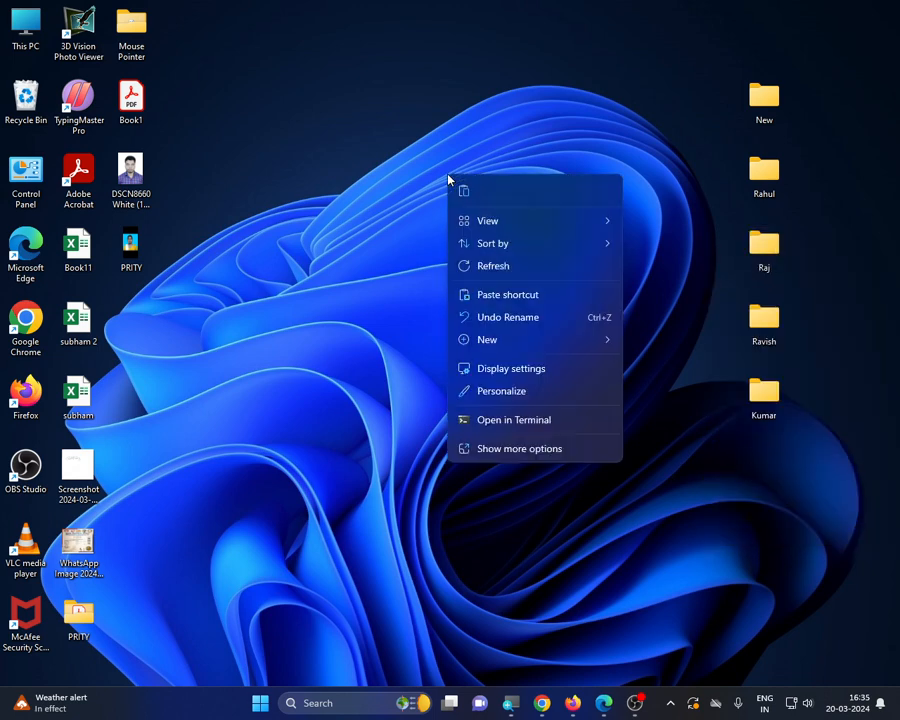
click(515, 456)
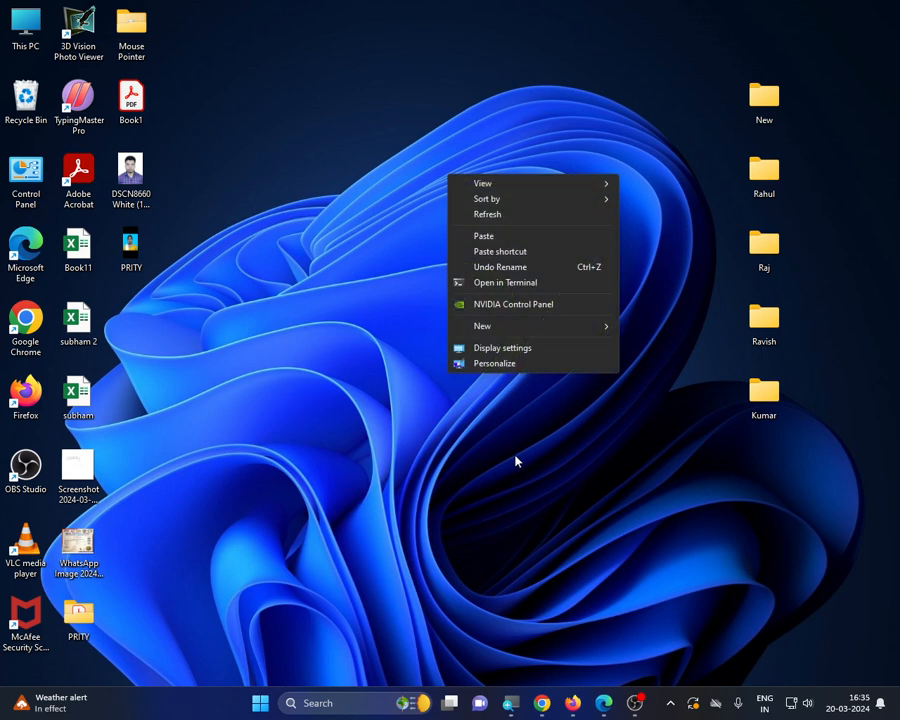
click(494, 238)
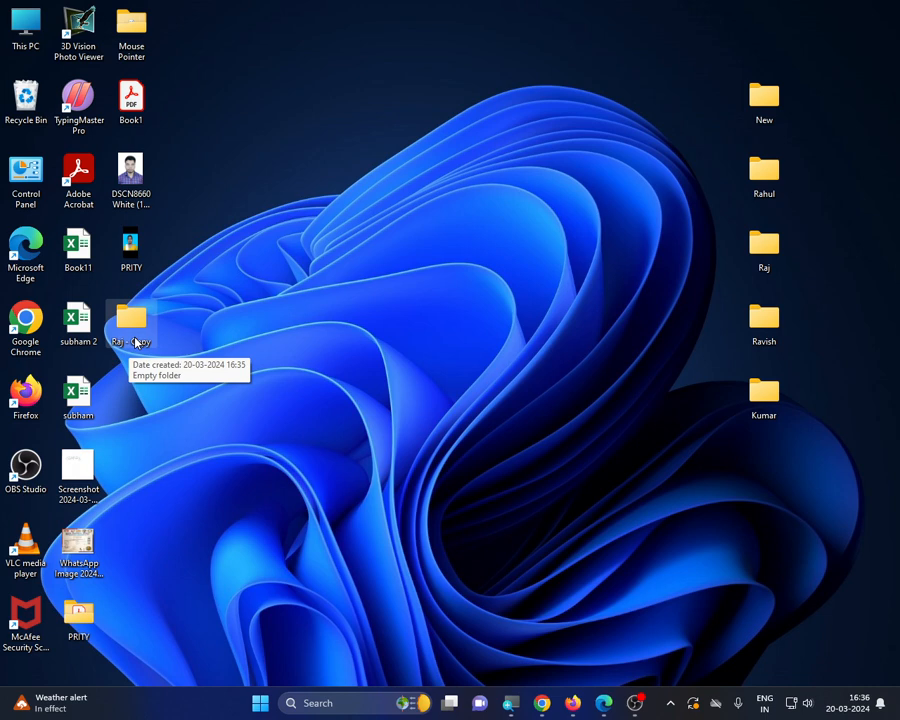
Step: Permanently delete the pasted folder copy from the desktop and dismiss the WhatsApp notification
key(shift+Delete)
key(Return)
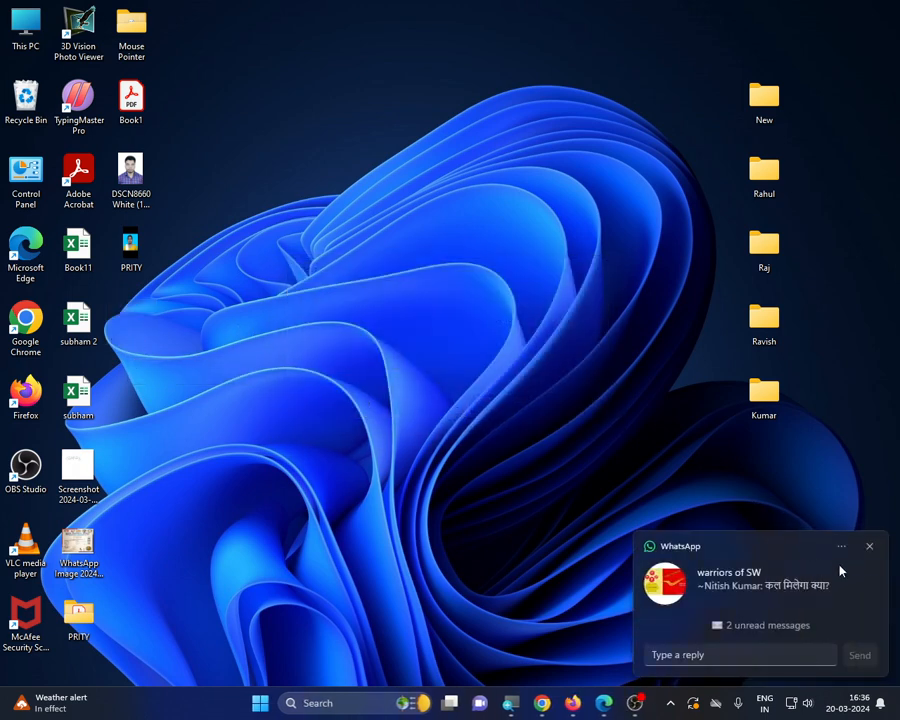
click(869, 546)
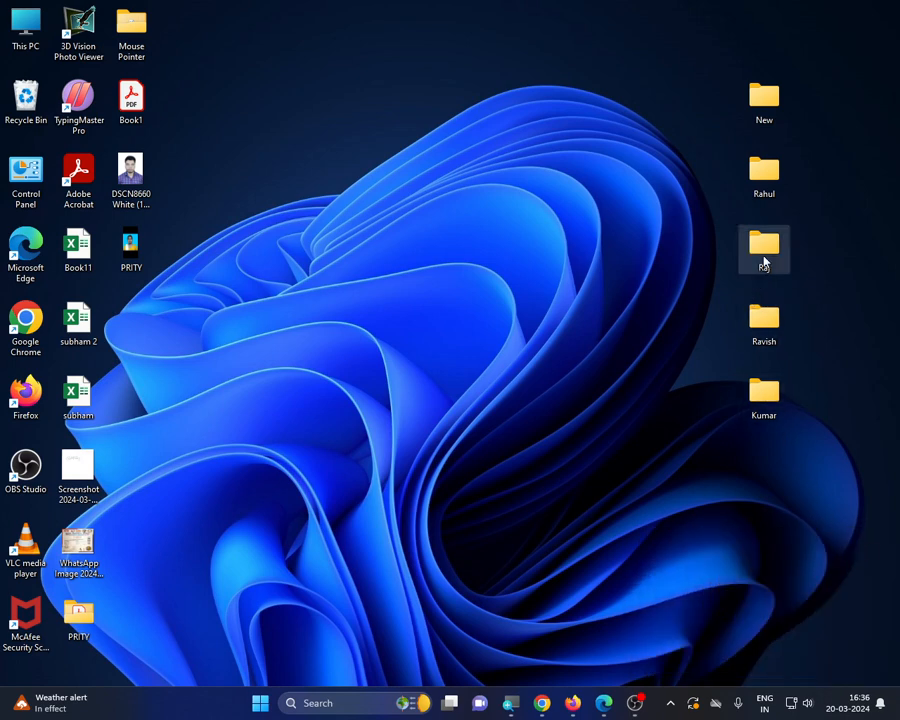
Step: Open the New folder and move its window aside to uncover the column of desktop folders
double_click(763, 118)
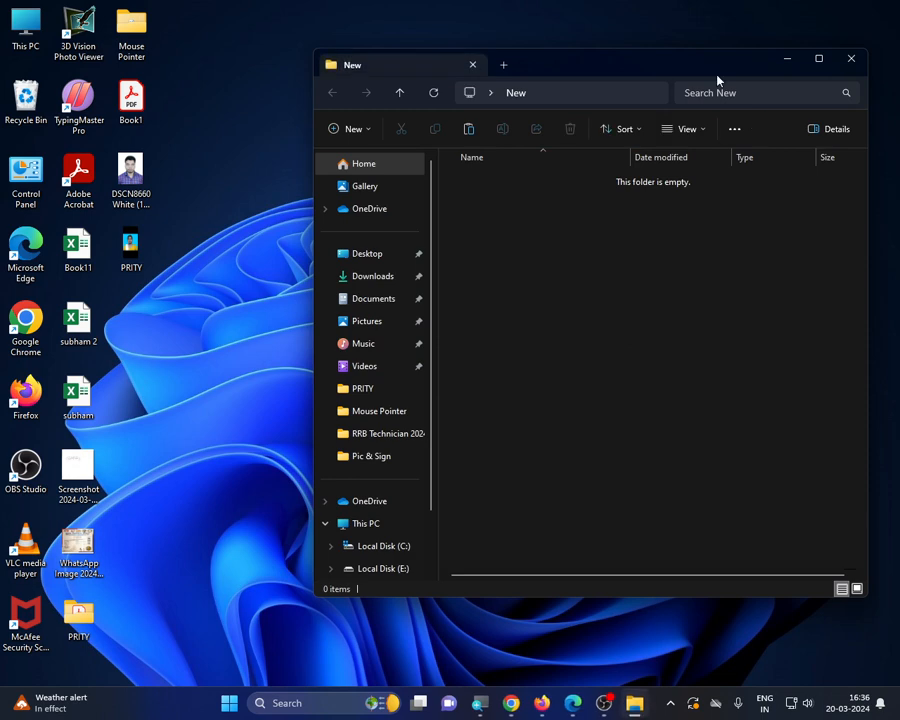
drag(719, 70, 426, 46)
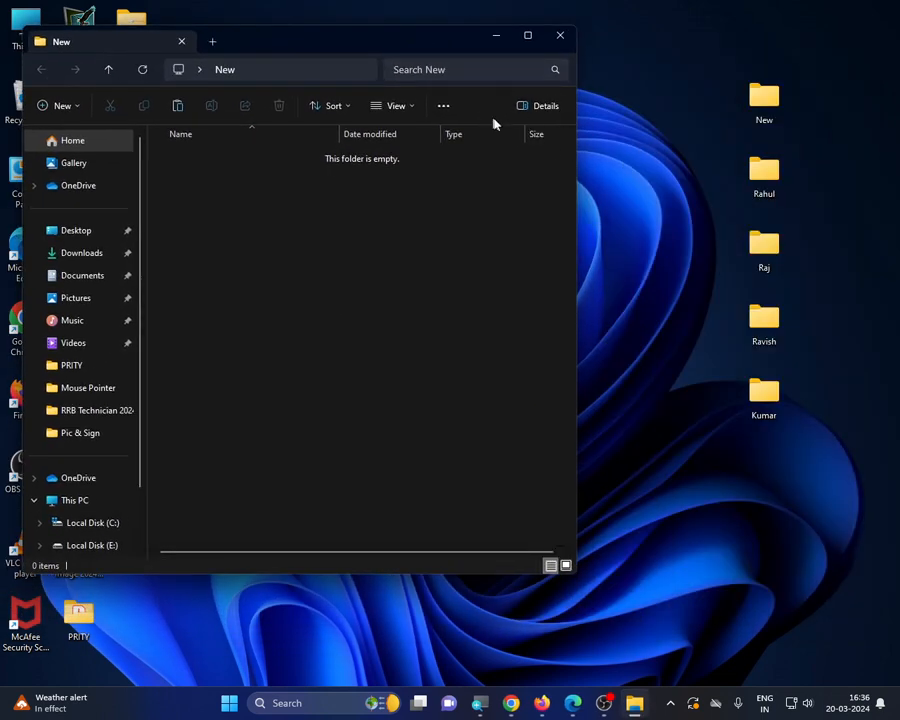
Step: Copy the third folder in the desktop column and paste it into the open New folder
click(770, 251)
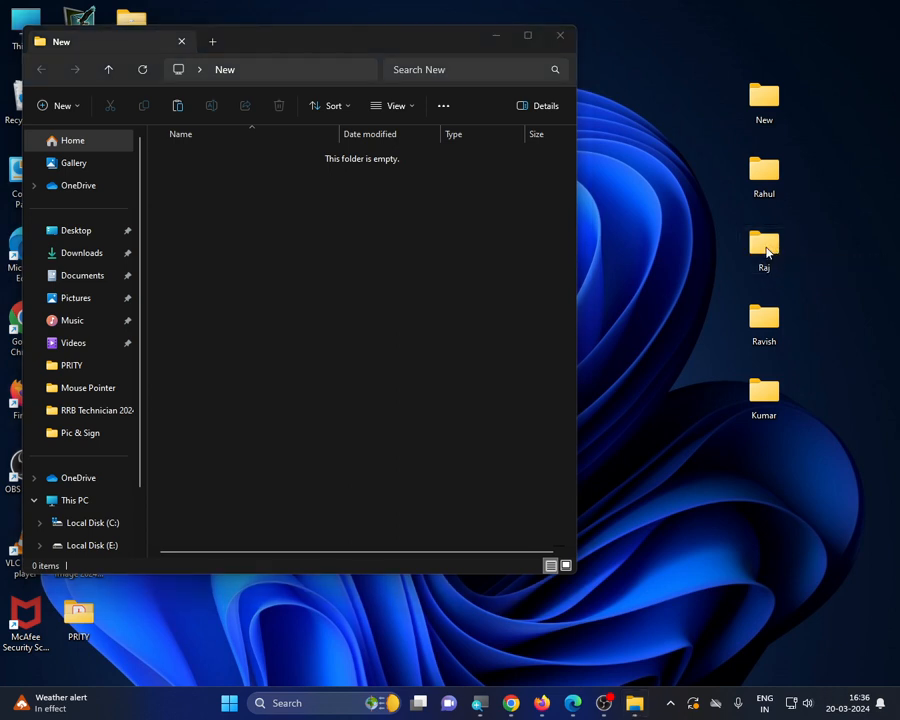
right_click(767, 251)
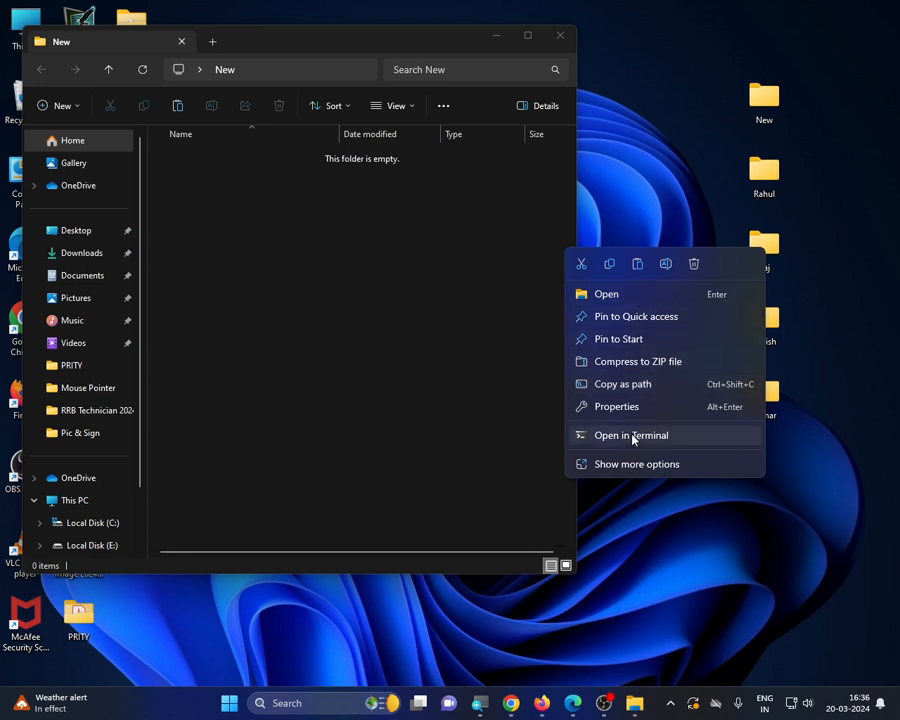
click(643, 475)
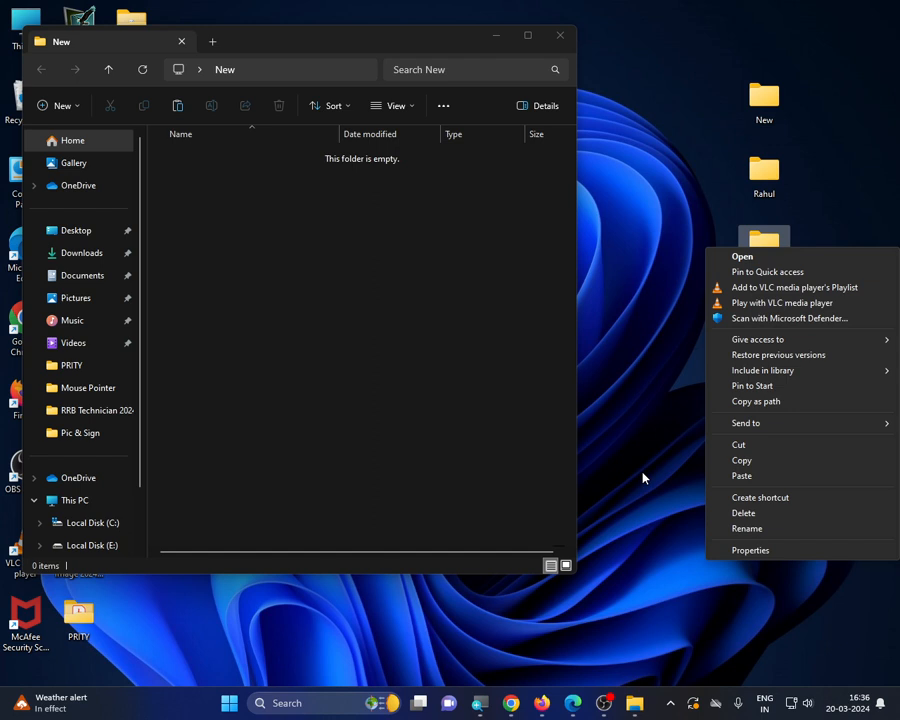
click(743, 476)
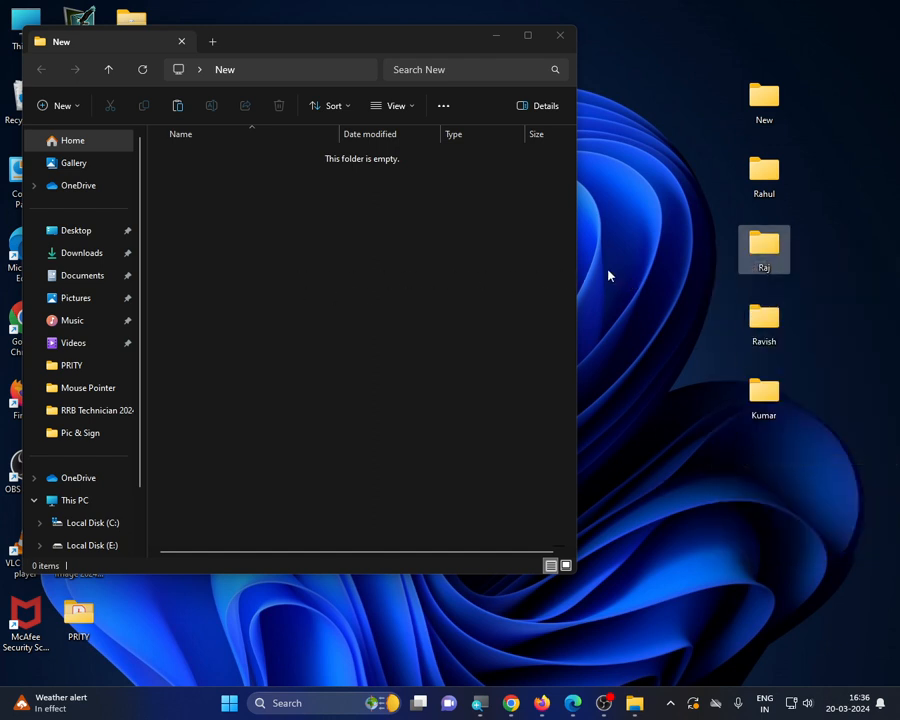
click(268, 244)
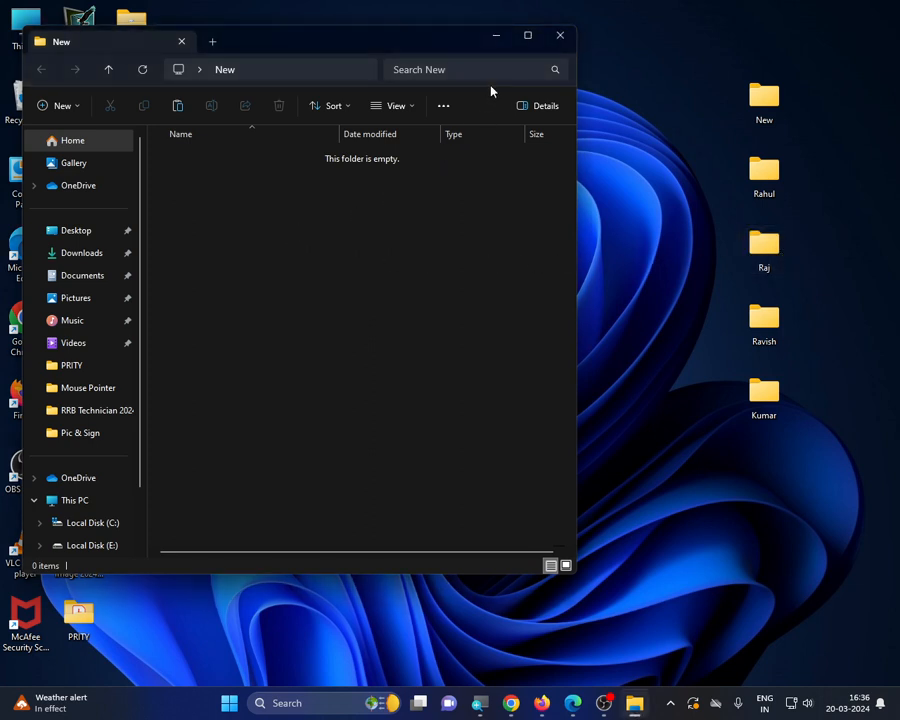
right_click(297, 263)
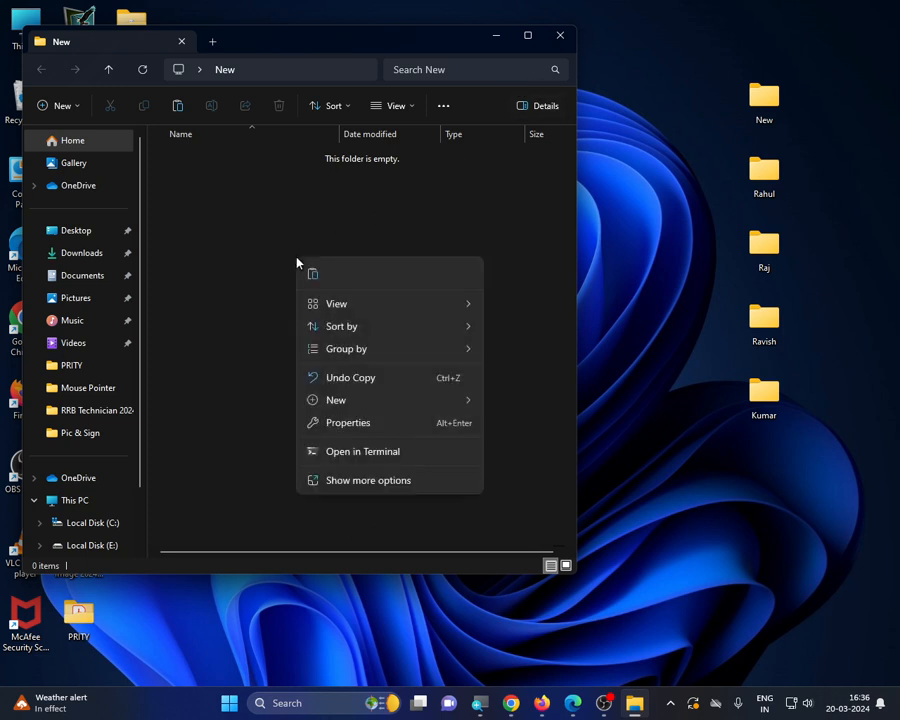
click(348, 482)
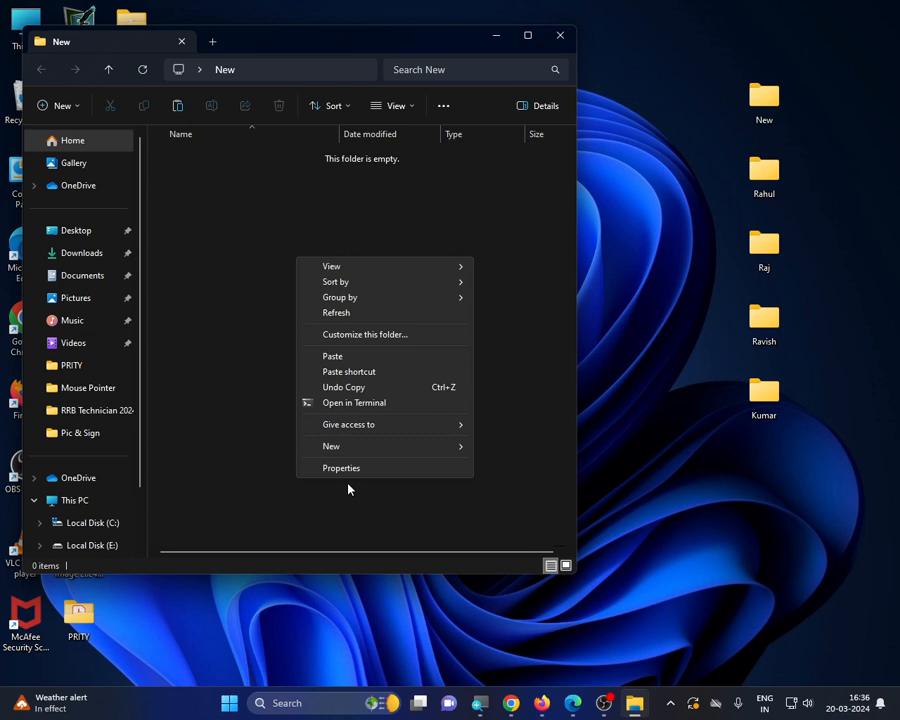
click(330, 356)
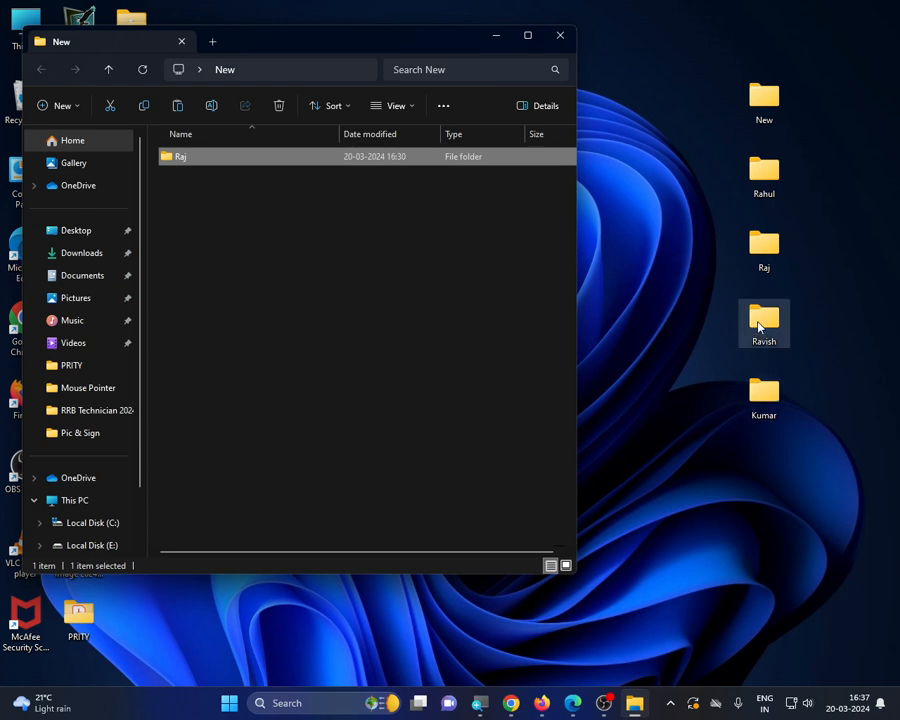
Step: Delete the pasted folder copy from inside the New folder
click(268, 162)
click(269, 162)
right_click(269, 162)
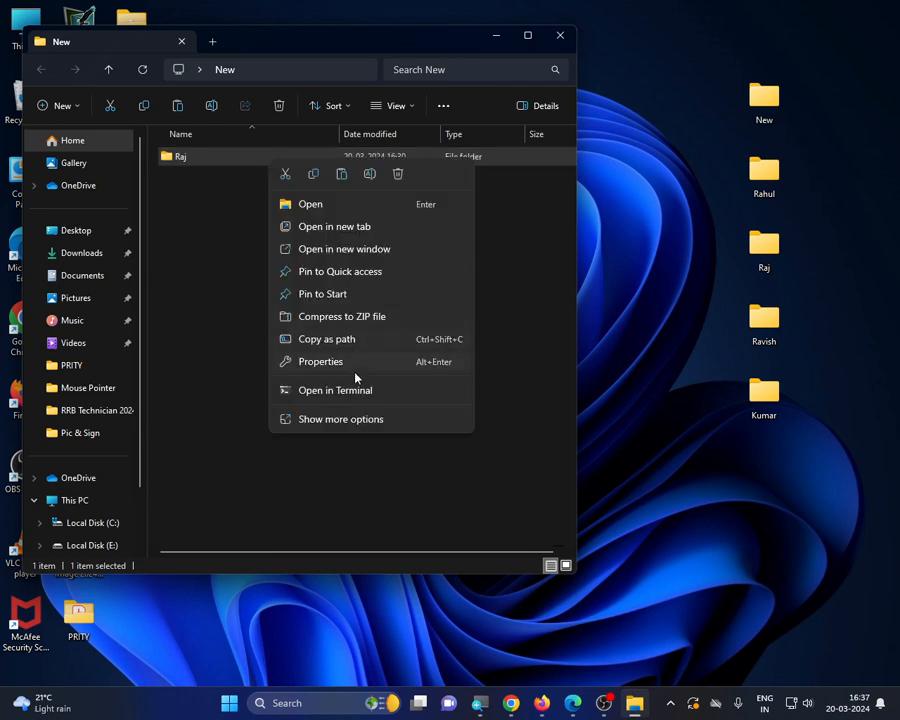
click(344, 421)
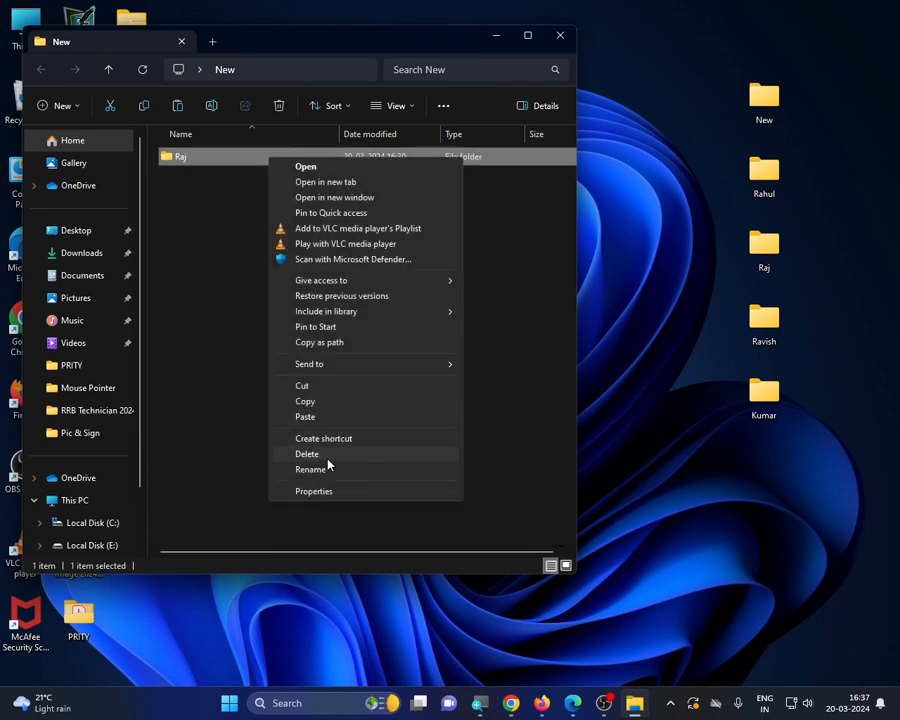
click(328, 458)
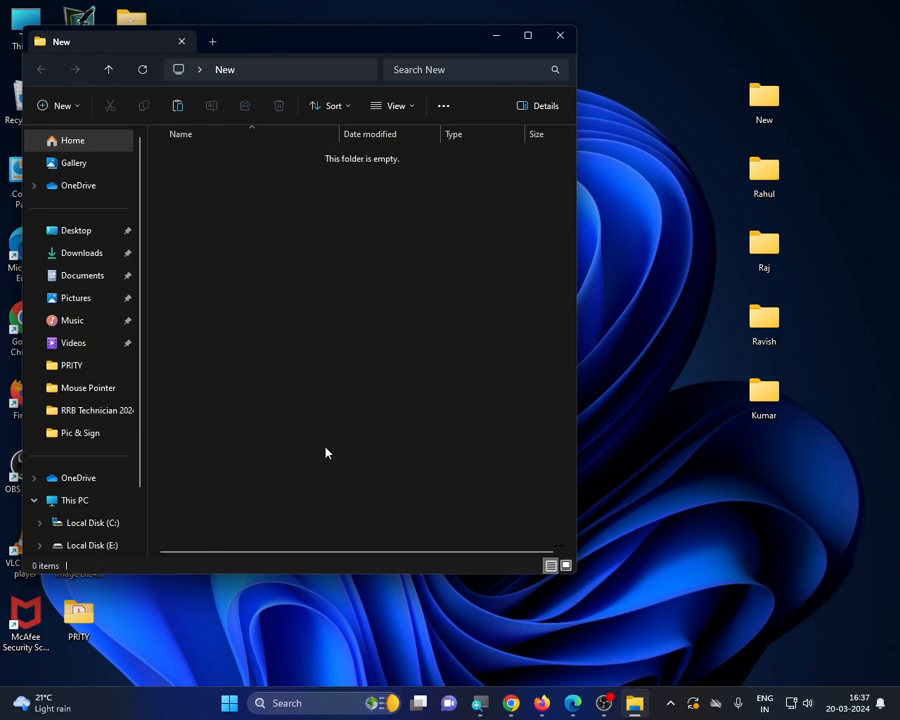
Step: Copy the third folder in the desktop column and paste it into the open New folder
click(769, 269)
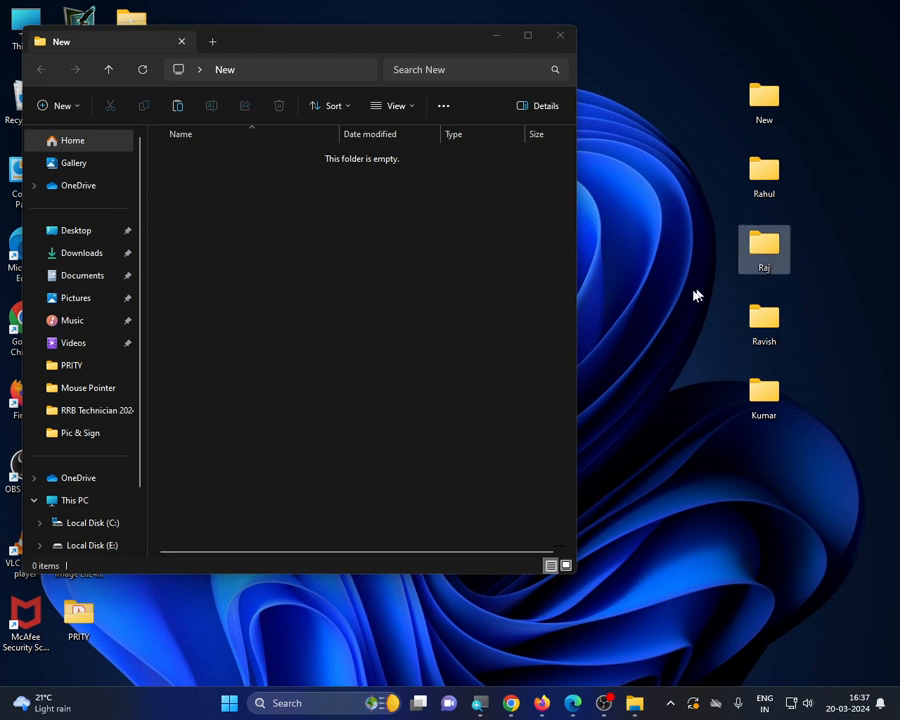
click(377, 243)
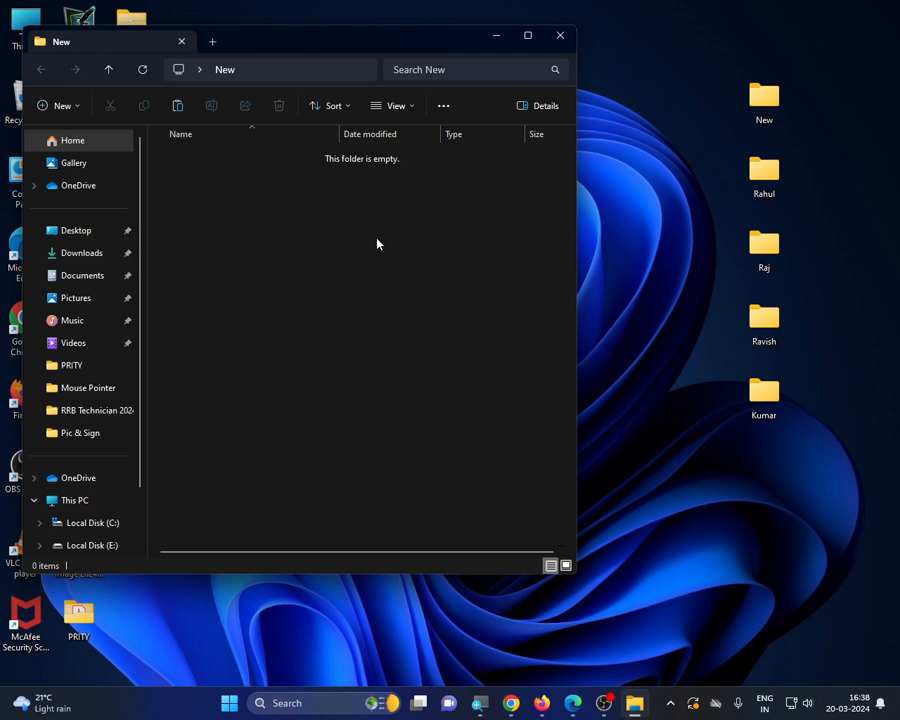
key(ctrl+v)
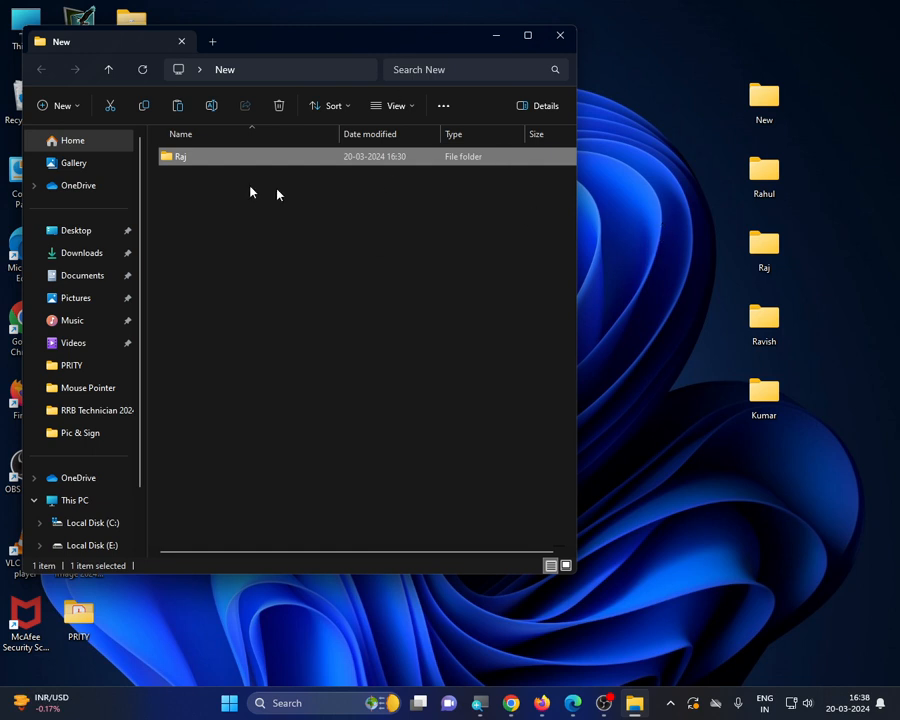
click(288, 219)
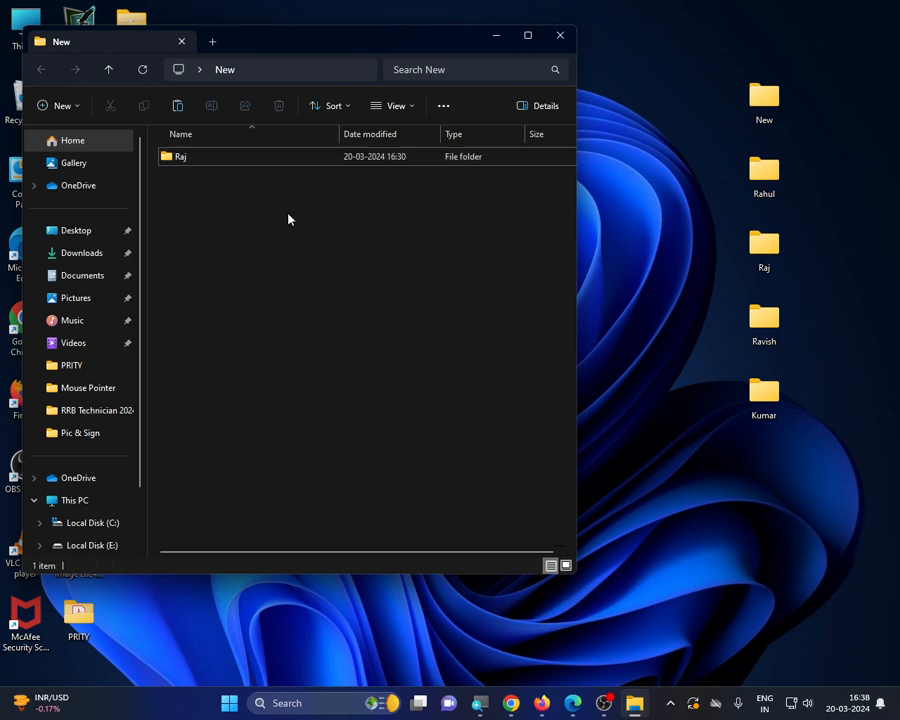
Step: Cut the fourth folder in the desktop column and paste it into the open New folder
click(773, 340)
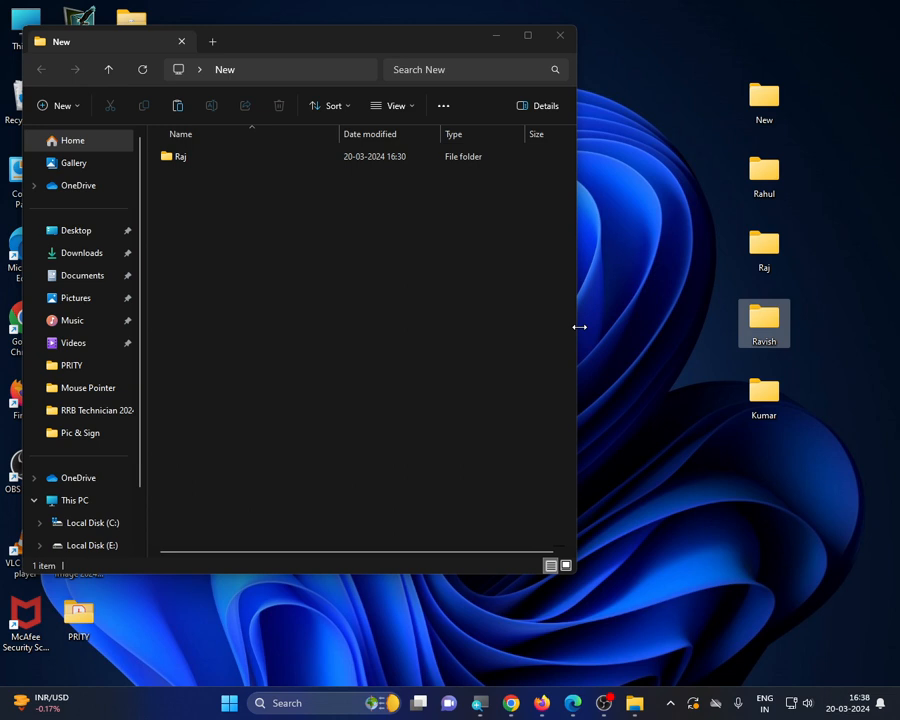
mouse_move(757, 330)
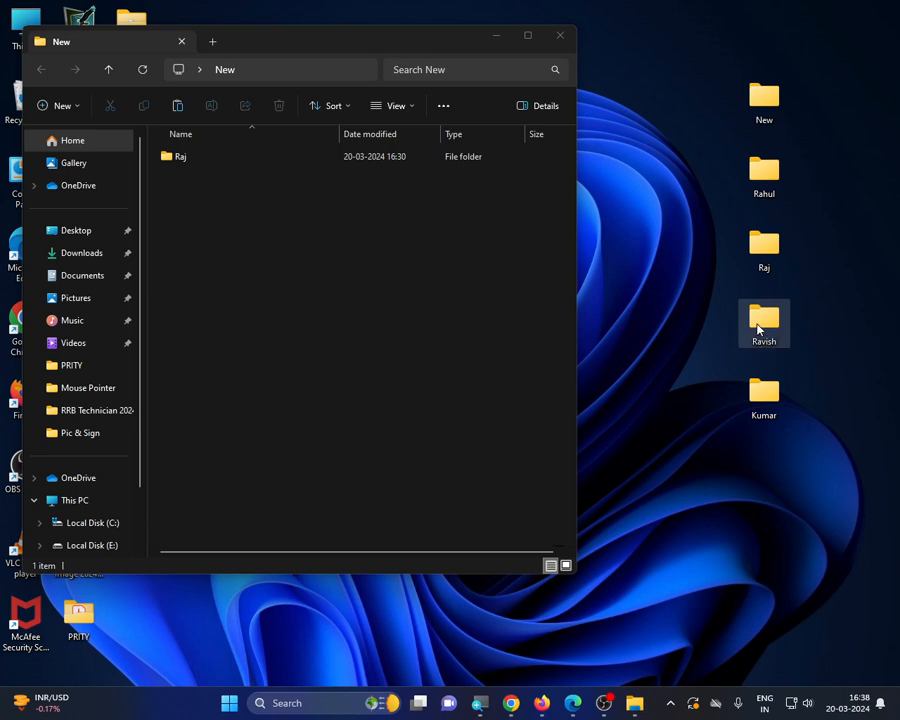
right_click(756, 327)
click(659, 543)
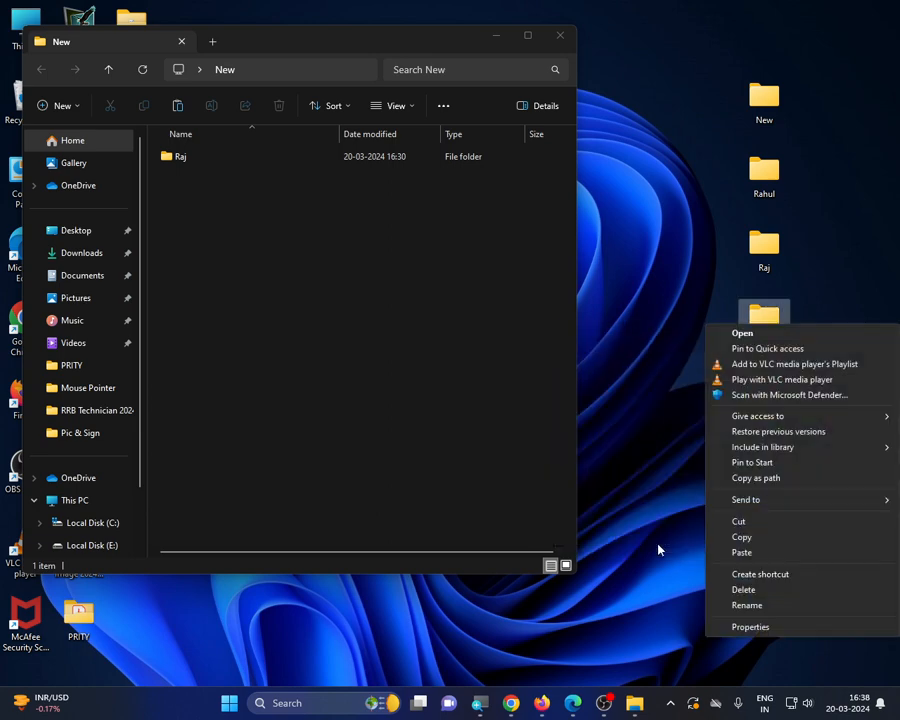
click(752, 524)
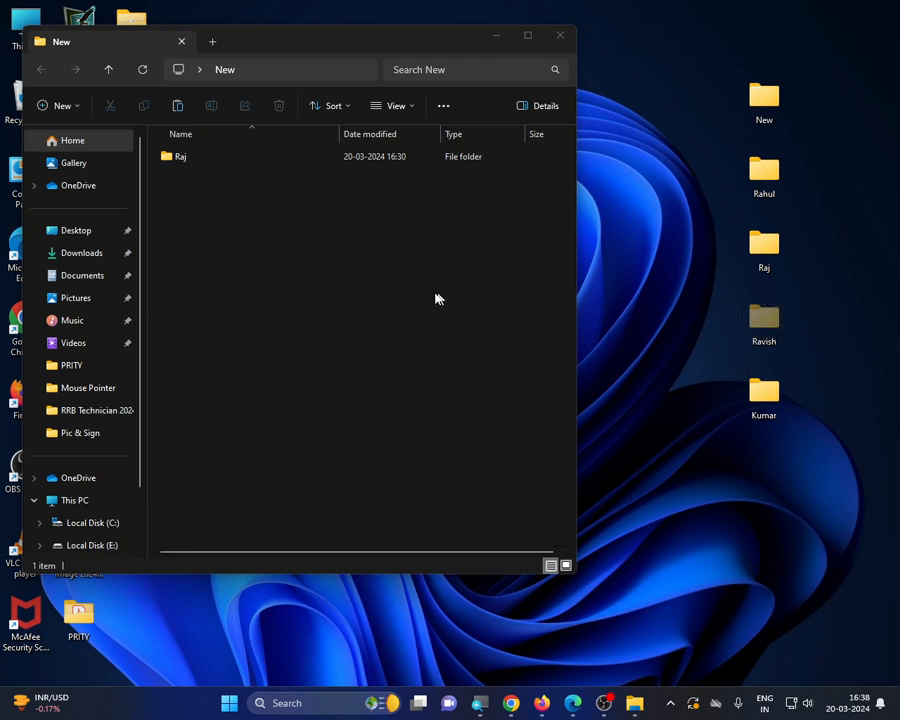
click(220, 265)
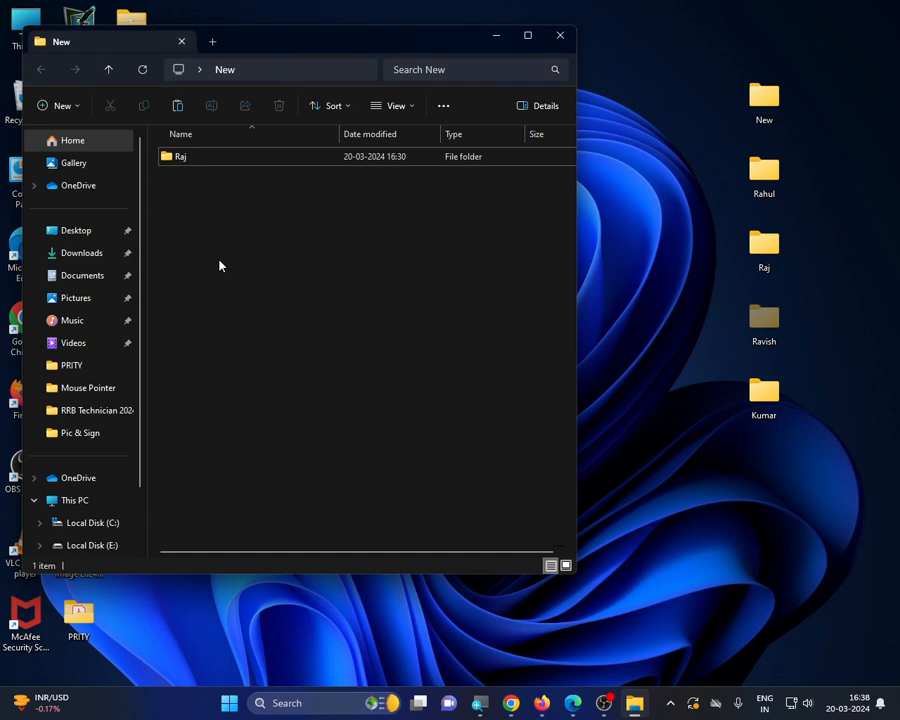
right_click(220, 265)
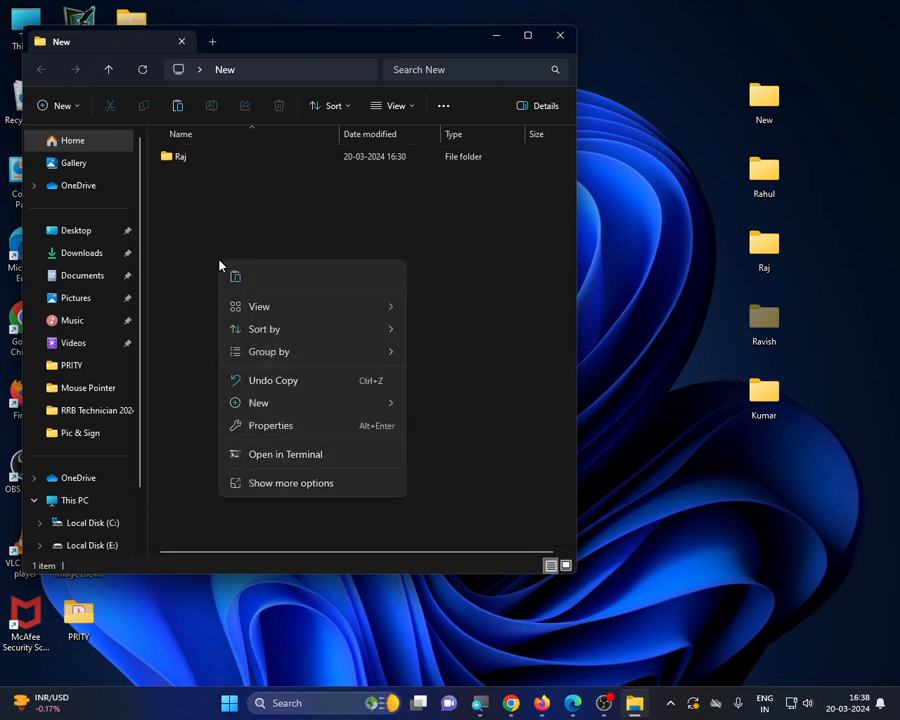
click(291, 484)
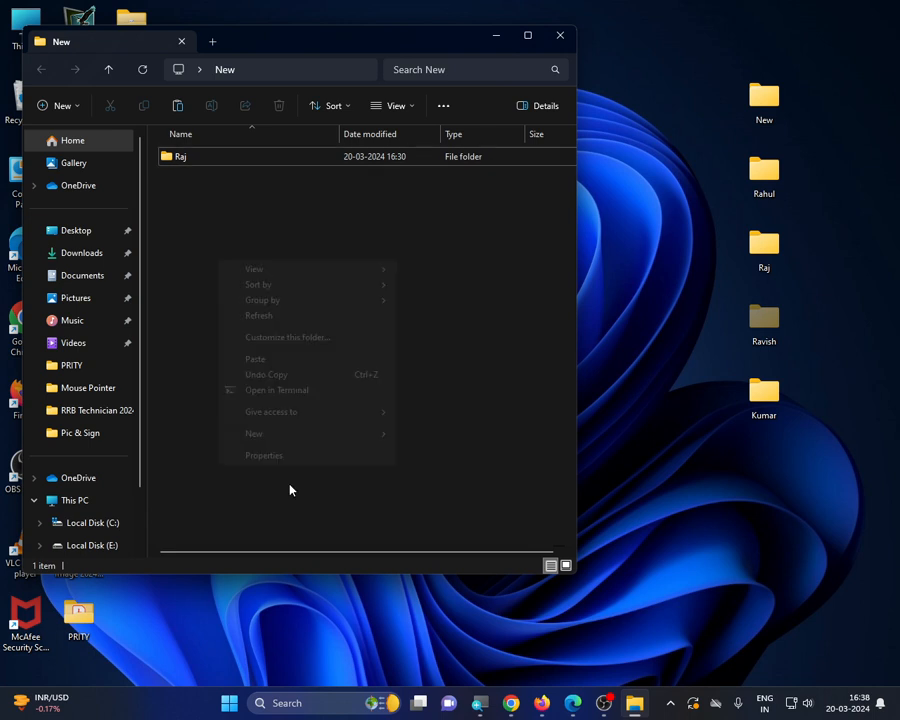
click(266, 361)
click(270, 355)
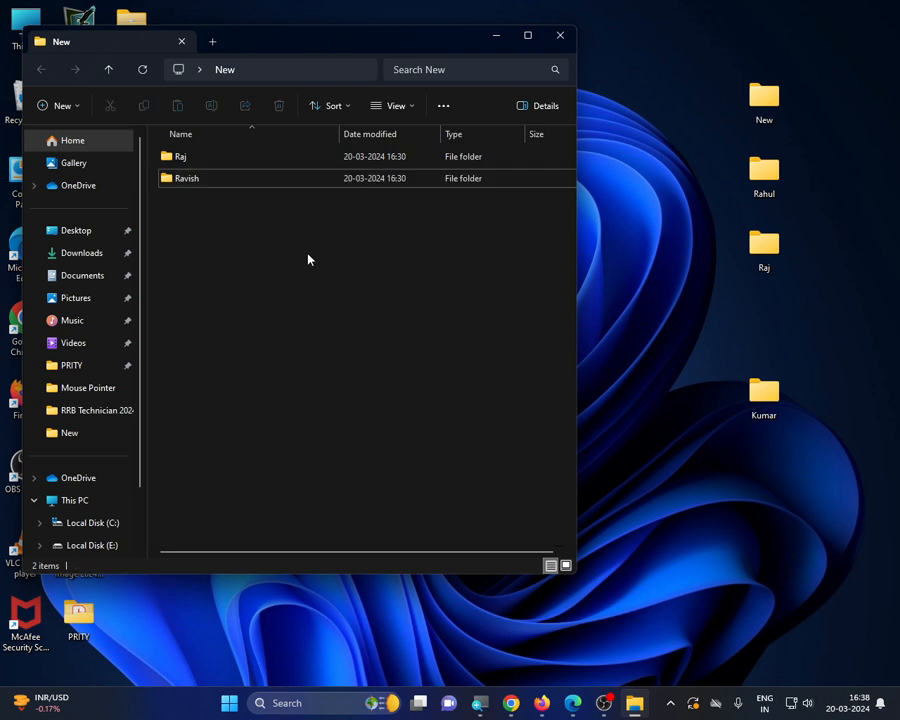
Step: Move the second folder listed inside New back to the empty fourth place in the desktop column
drag(222, 184, 320, 254)
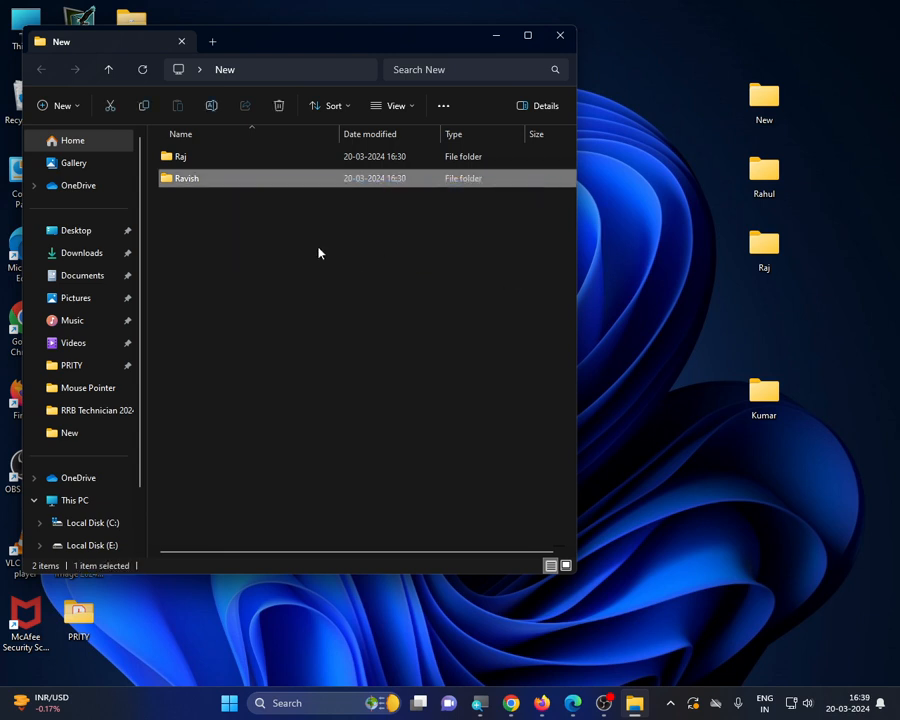
click(221, 181)
click(208, 220)
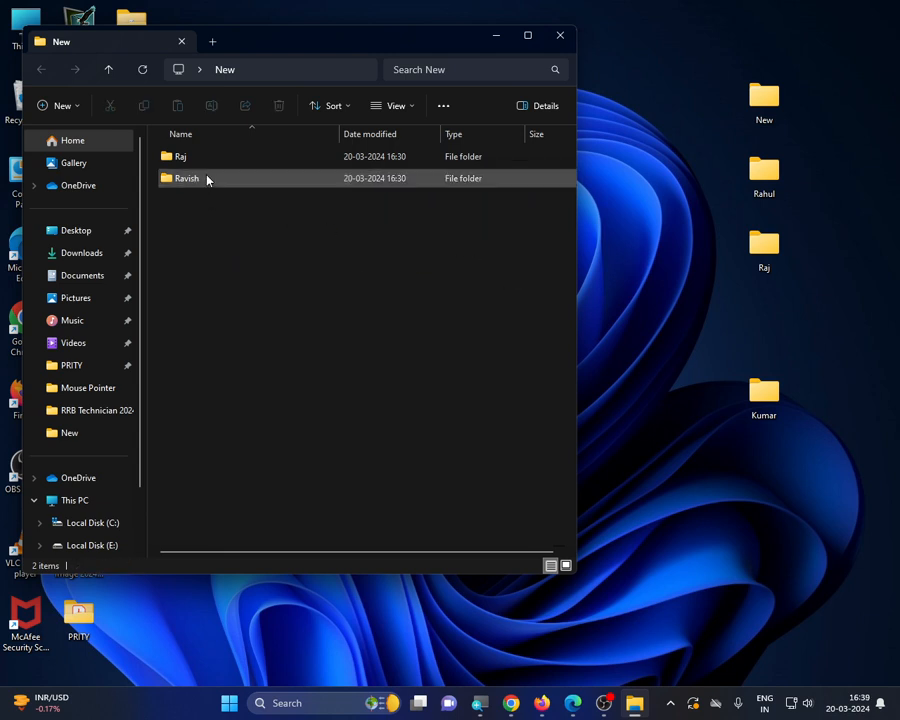
drag(290, 184, 757, 342)
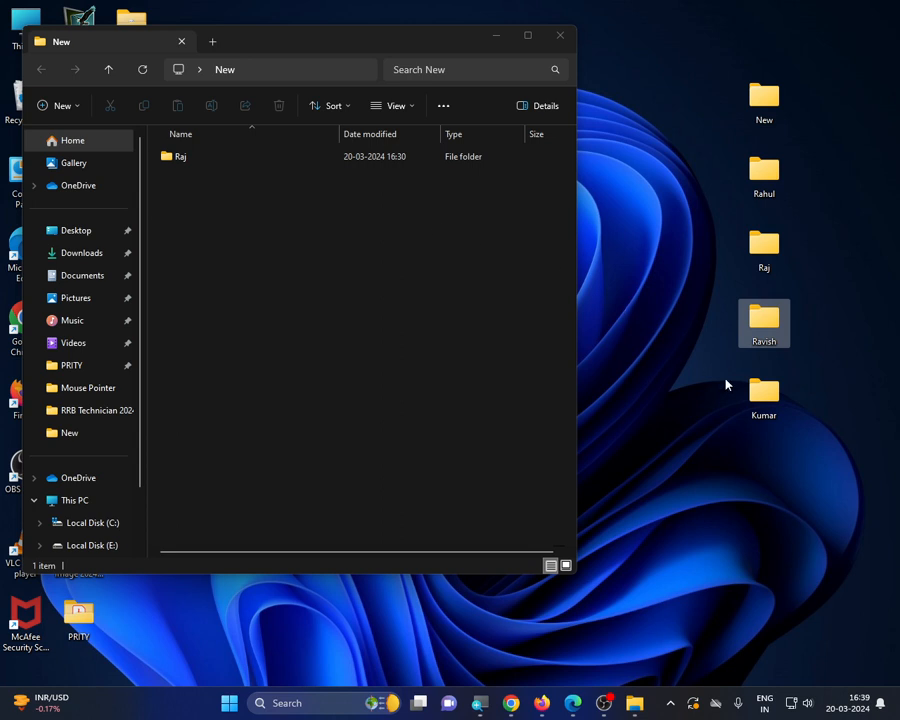
click(376, 301)
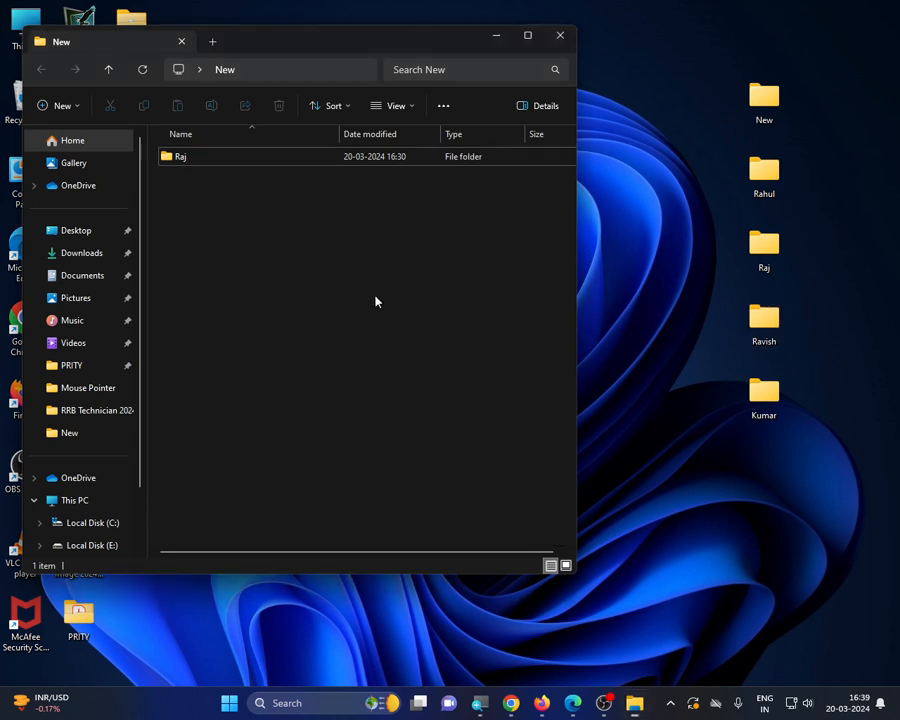
Step: Cut the fourth desktop folder again and paste it into the New folder beside the copied one
click(641, 364)
click(759, 333)
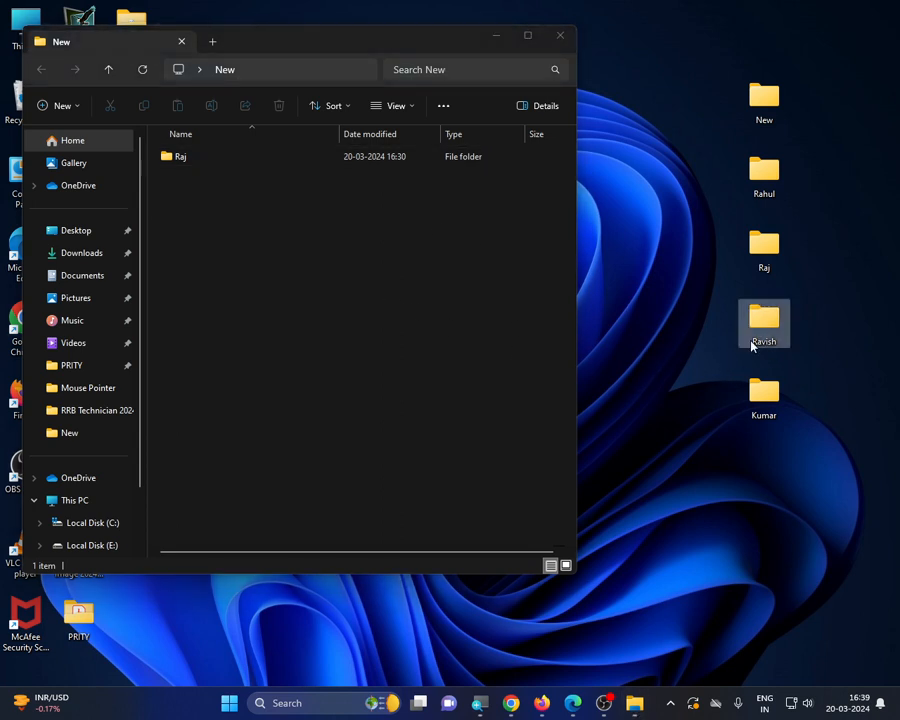
click(473, 410)
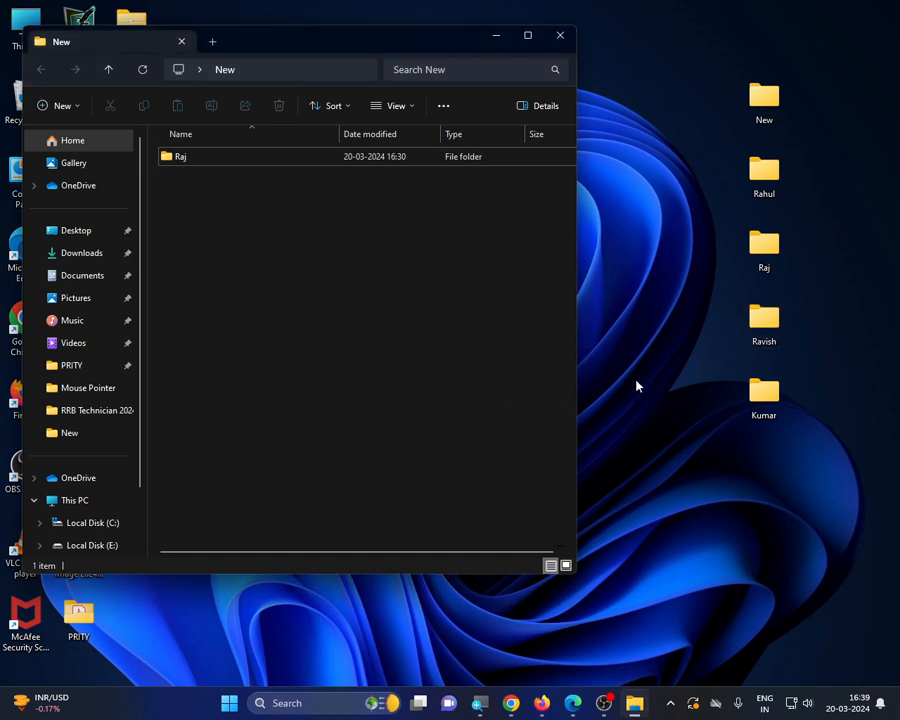
click(768, 336)
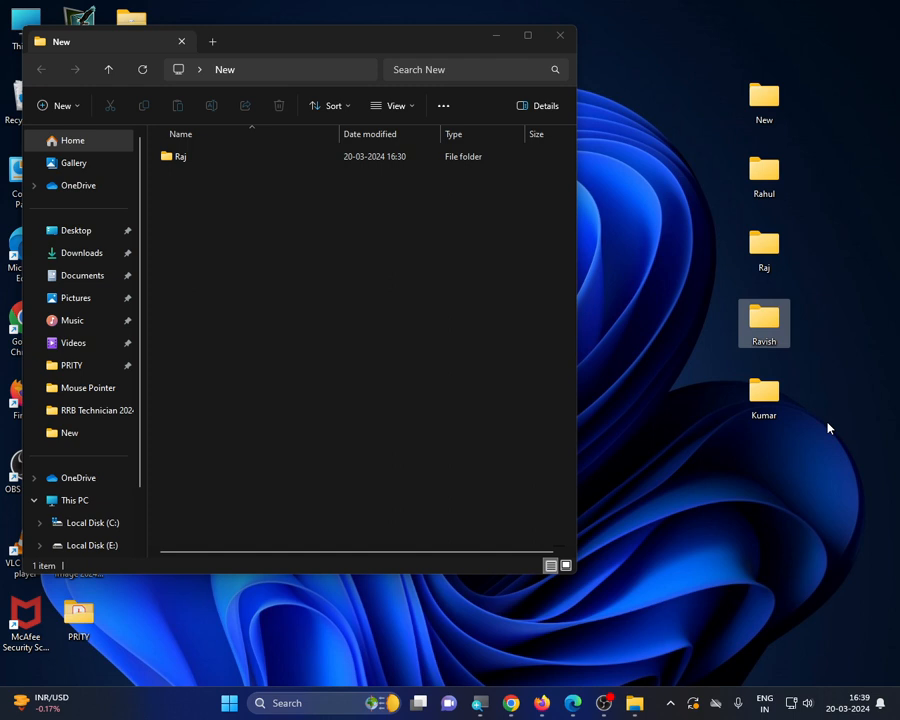
key(ctrl+x)
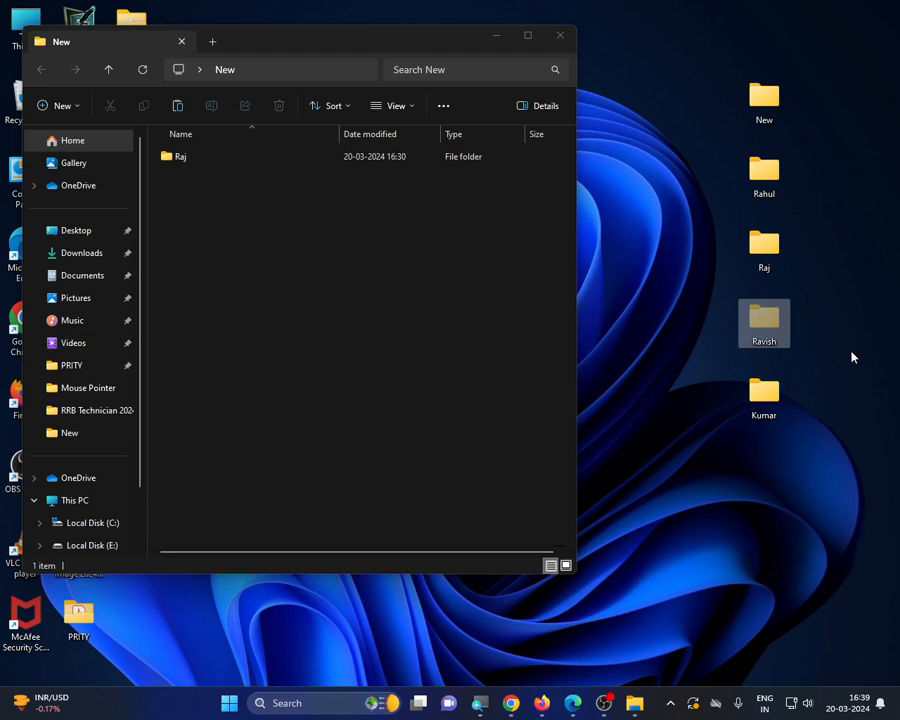
click(777, 360)
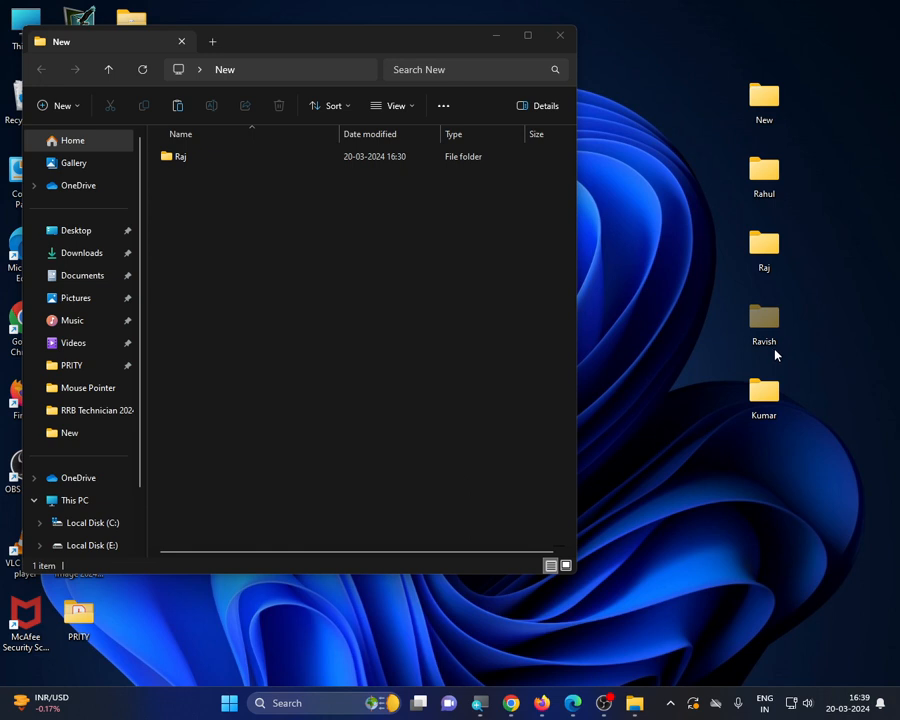
mouse_move(771, 336)
click(405, 286)
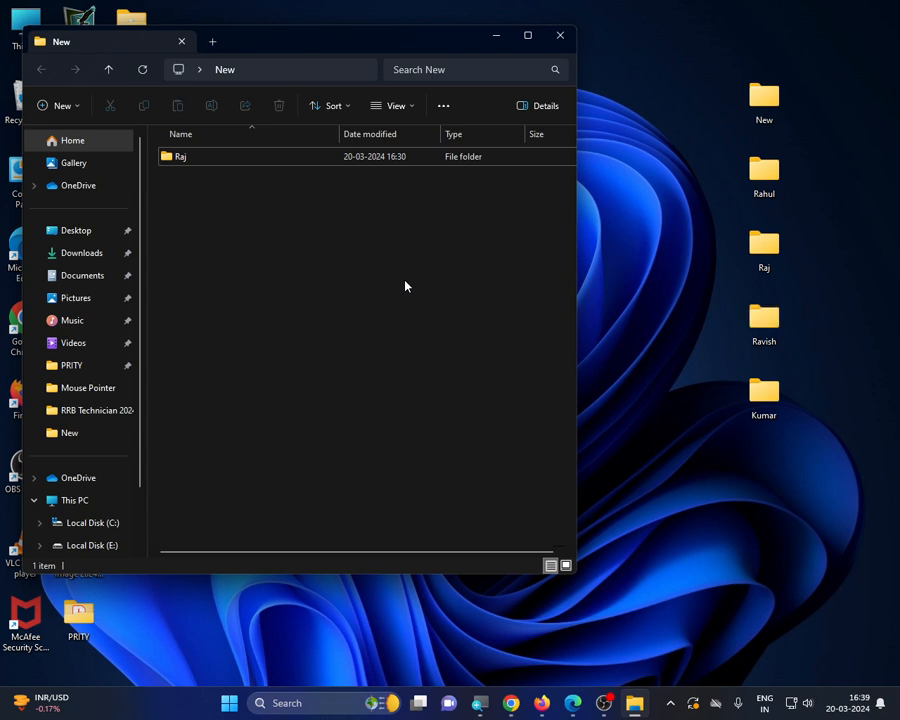
key(ctrl+v)
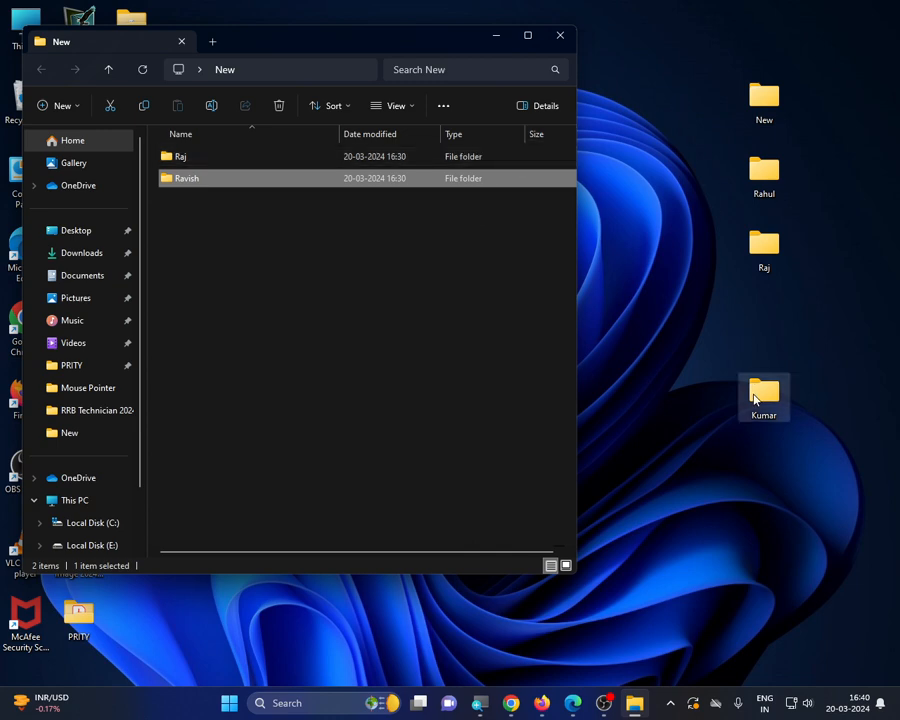
Step: Switch the New folder's view to Medium icons
click(254, 255)
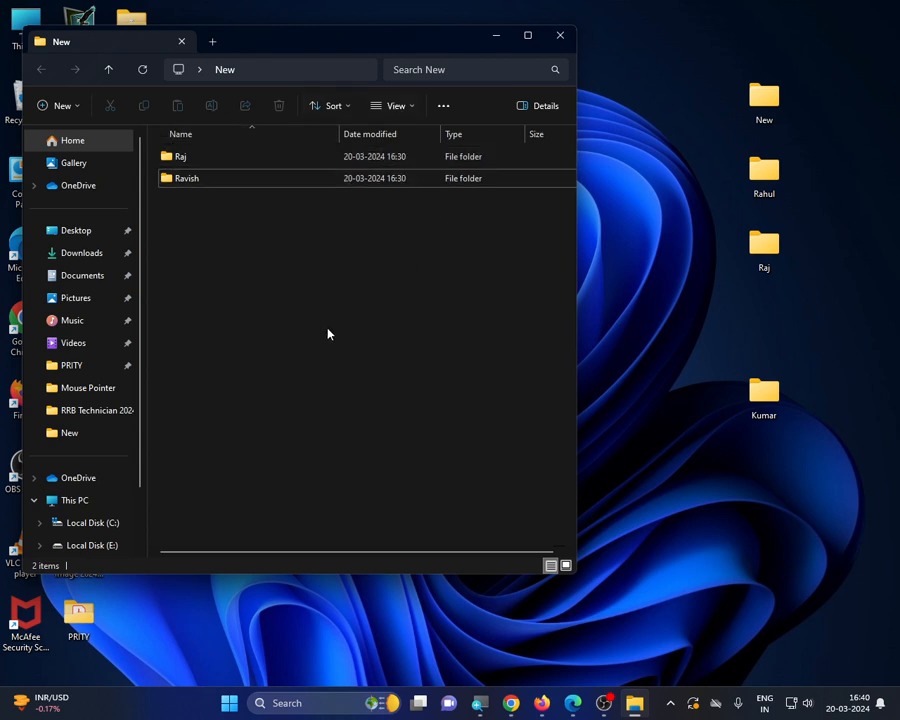
right_click(298, 290)
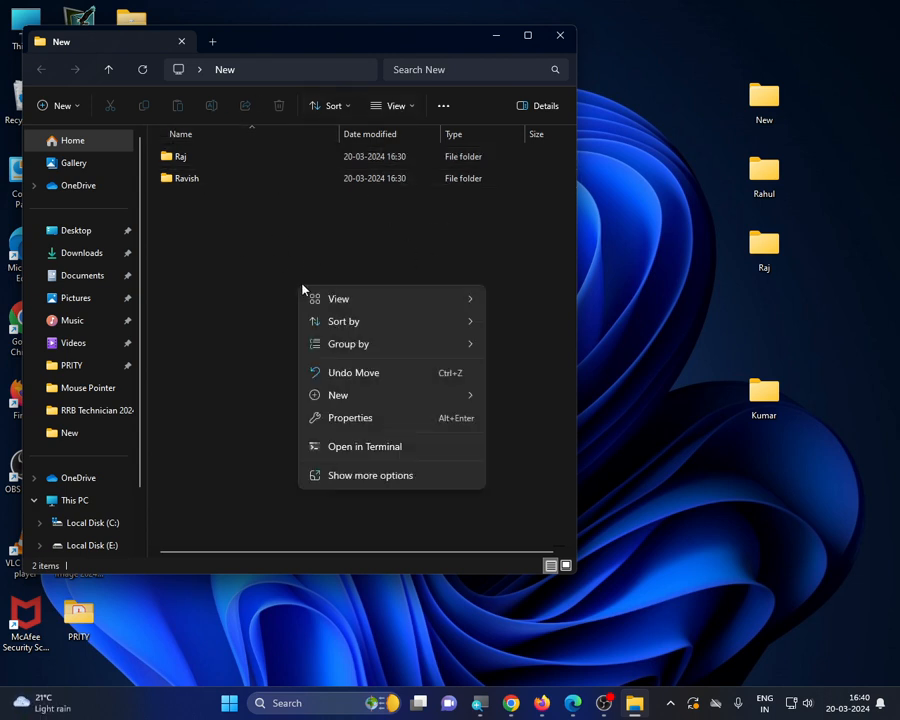
mouse_move(335, 298)
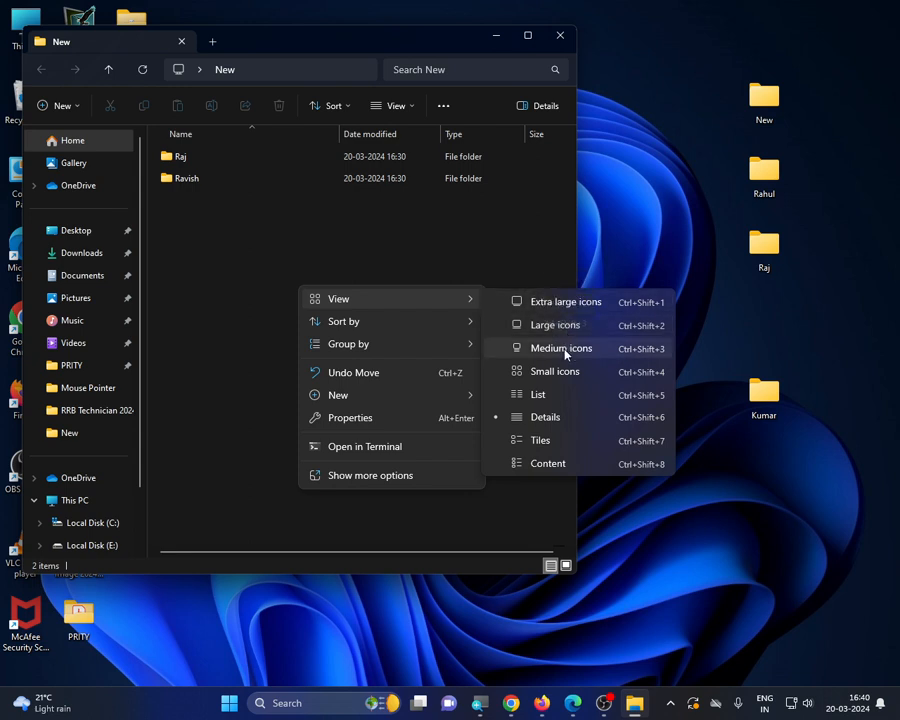
key(Escape)
key(ctrl+shift+3)
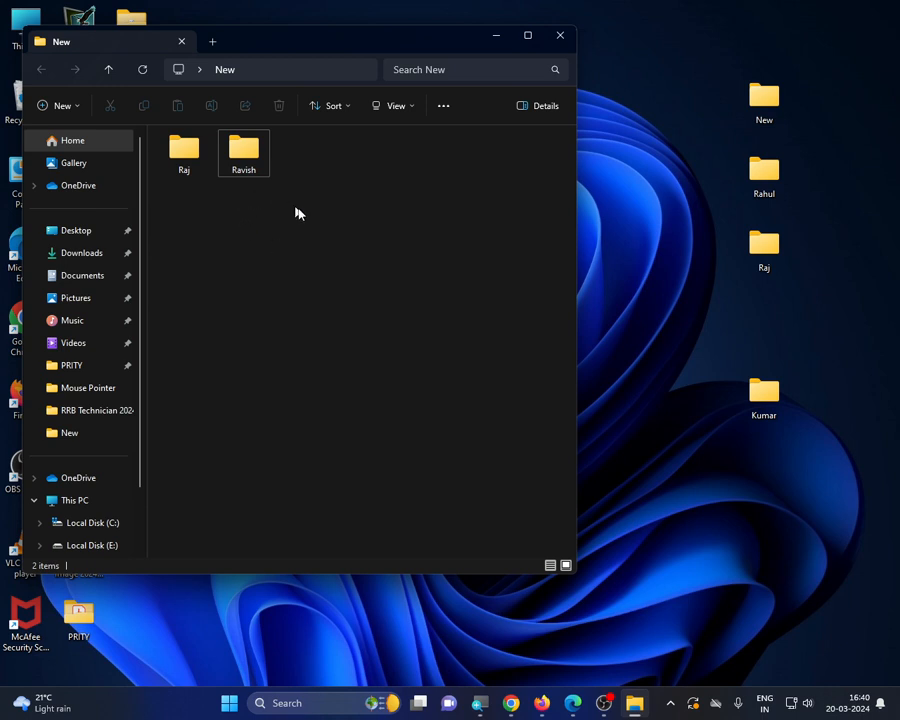
Step: Delete the original of the copied folder, third in the desktop column, leaving its copy inside New
click(763, 258)
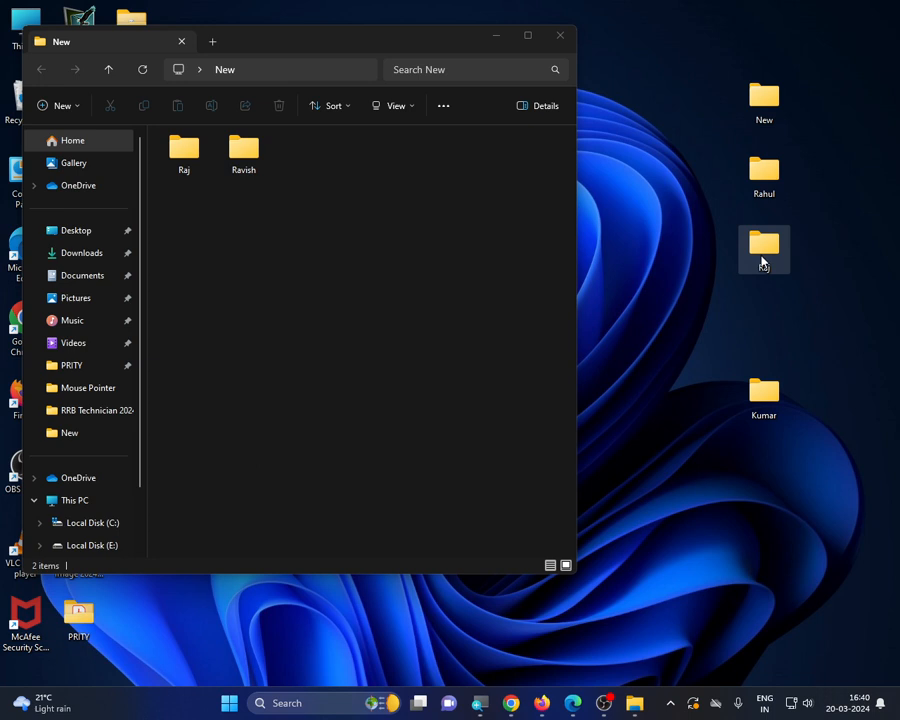
right_click(762, 261)
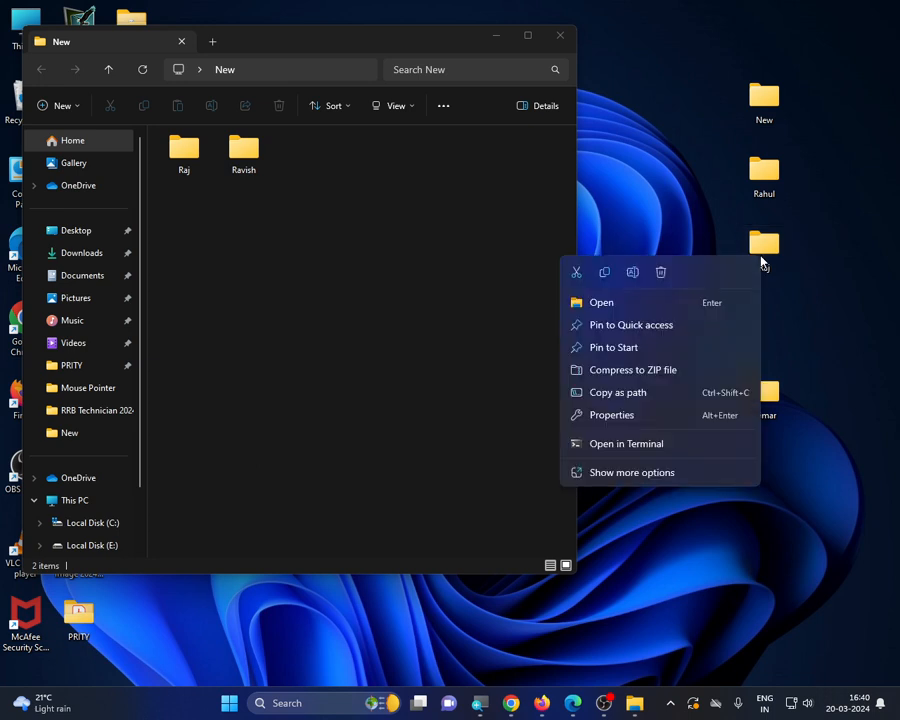
click(767, 255)
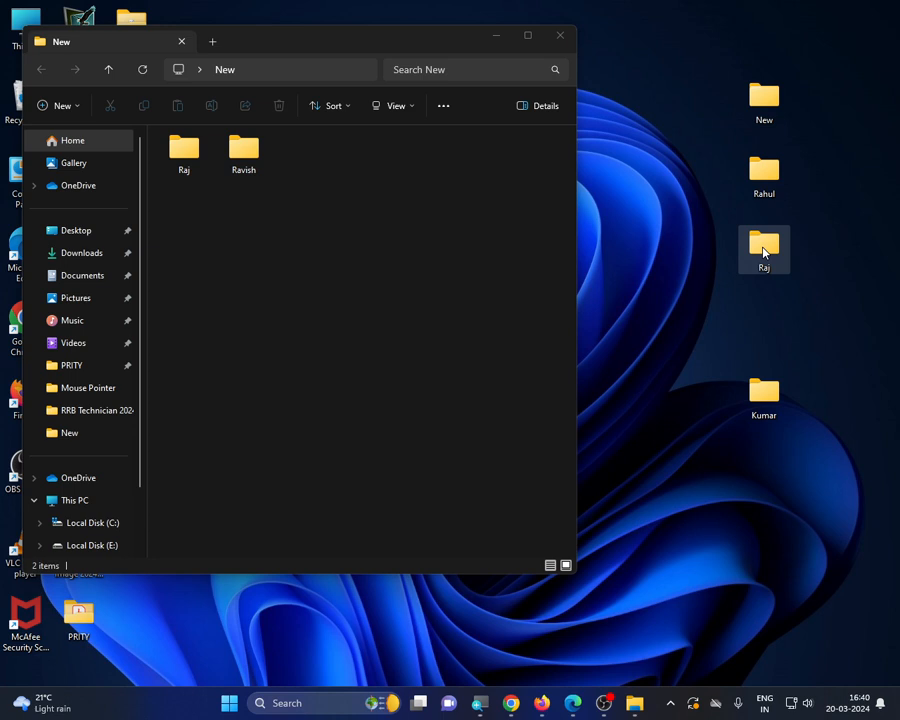
right_click(764, 253)
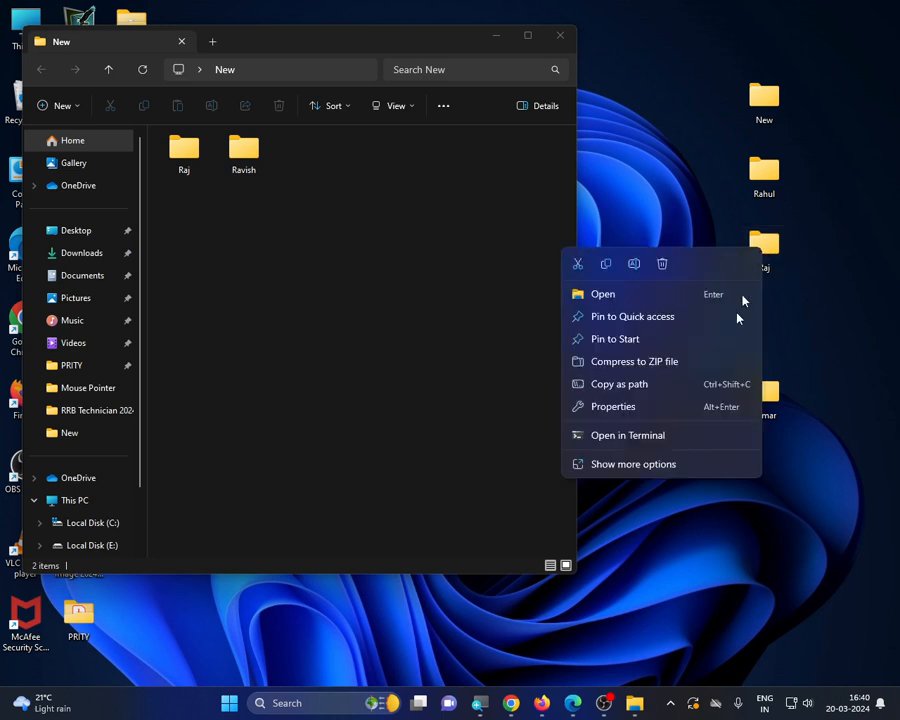
click(677, 472)
key(shift+F10)
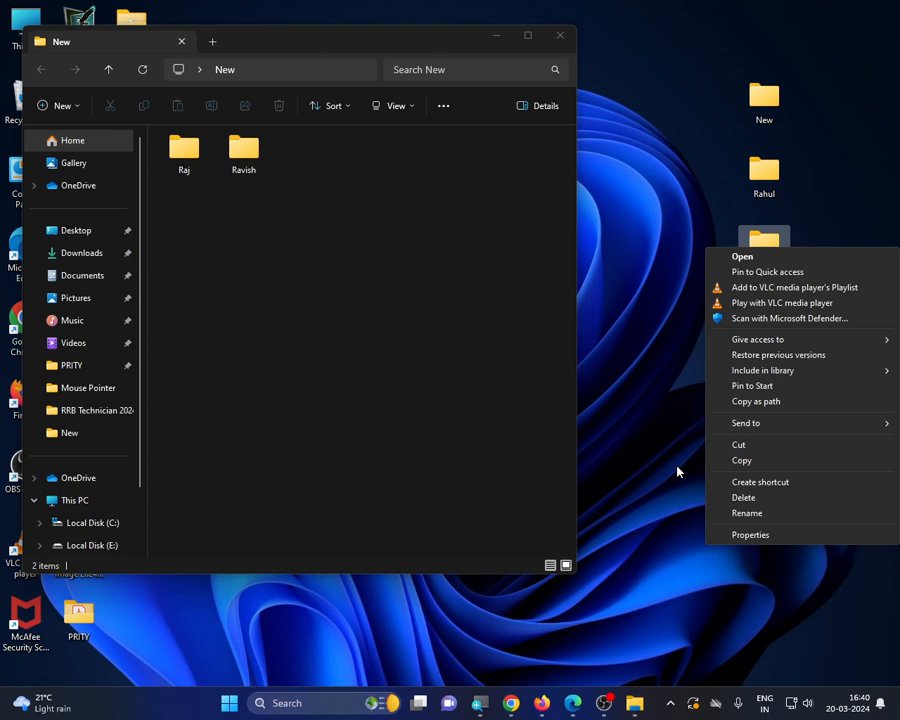
click(742, 499)
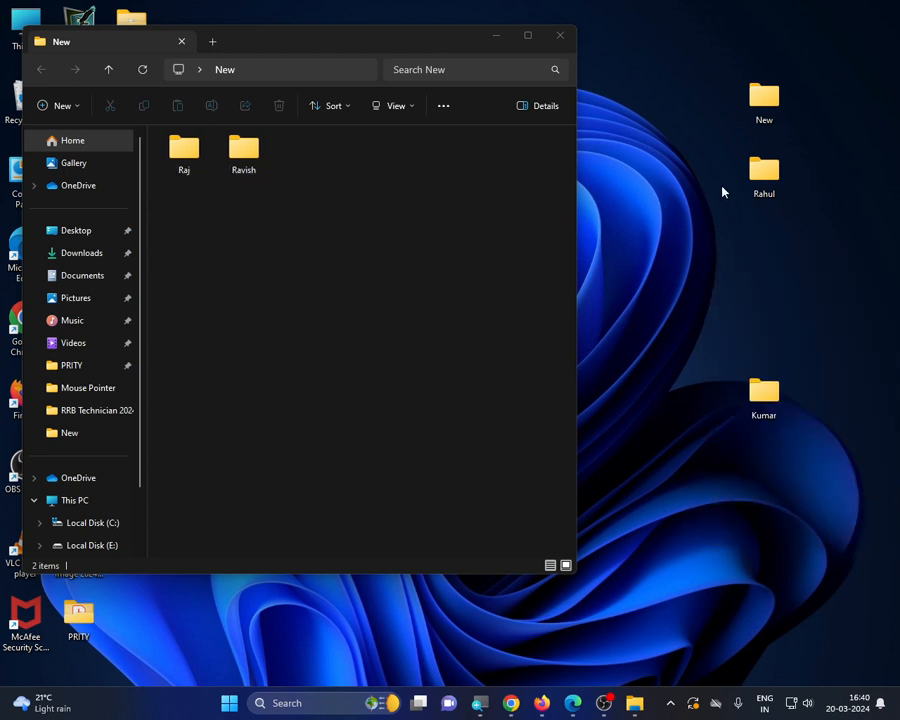
Step: Delete the lowest folder in the desktop column that holds the New folder
right_click(770, 403)
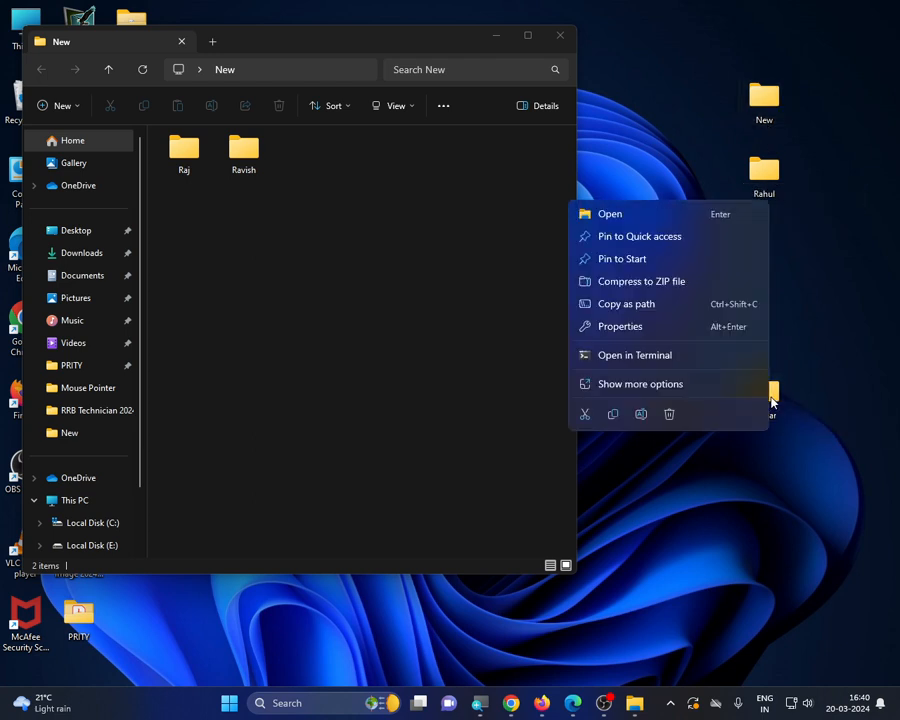
click(679, 384)
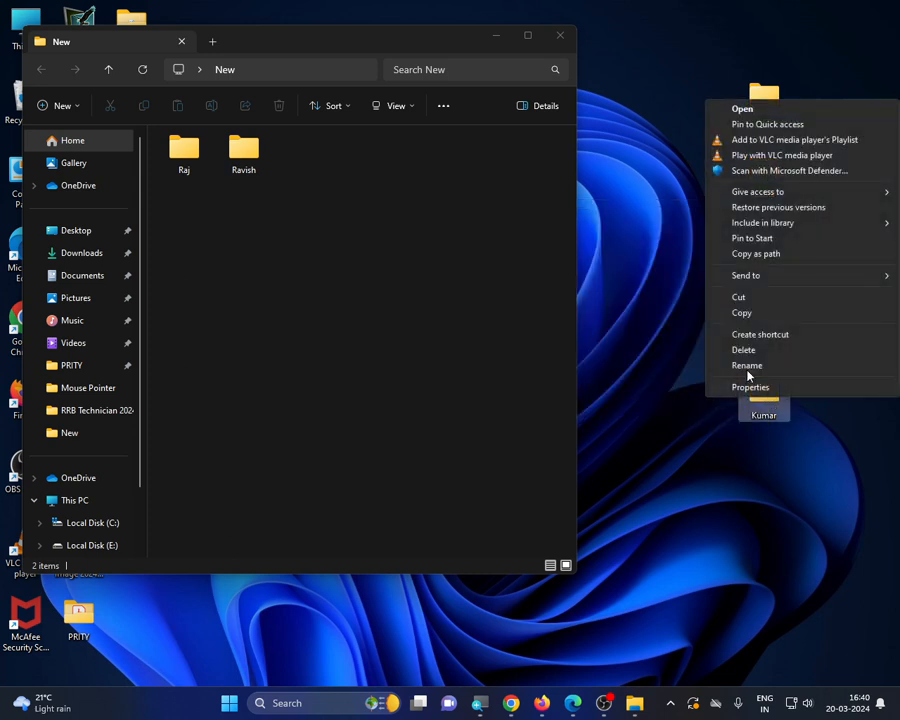
click(728, 451)
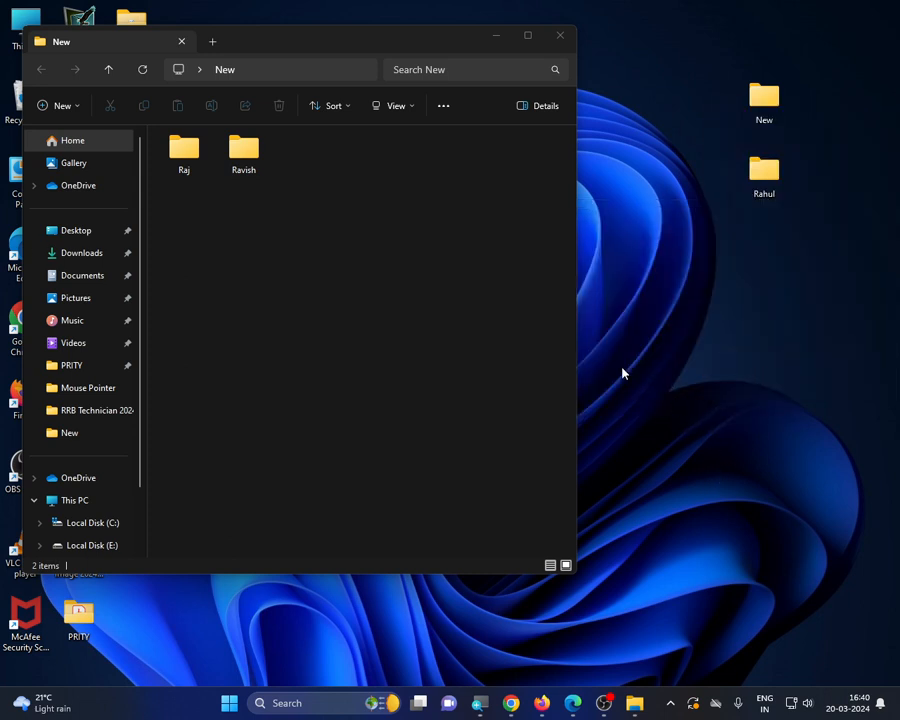
Step: Copy the second folder inside New and paste the copy onto the desktop
click(240, 158)
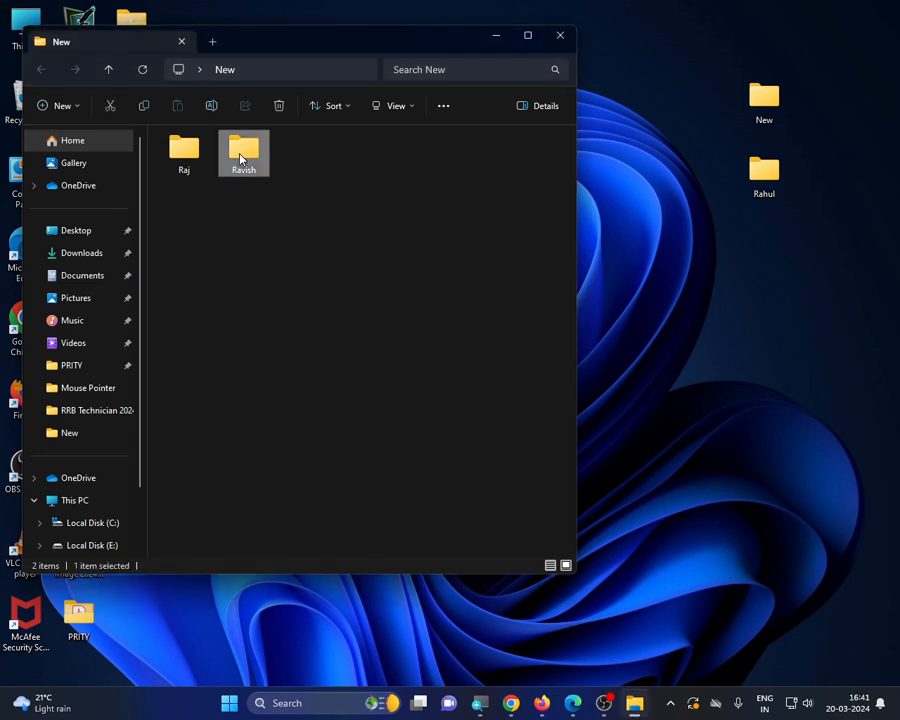
right_click(241, 157)
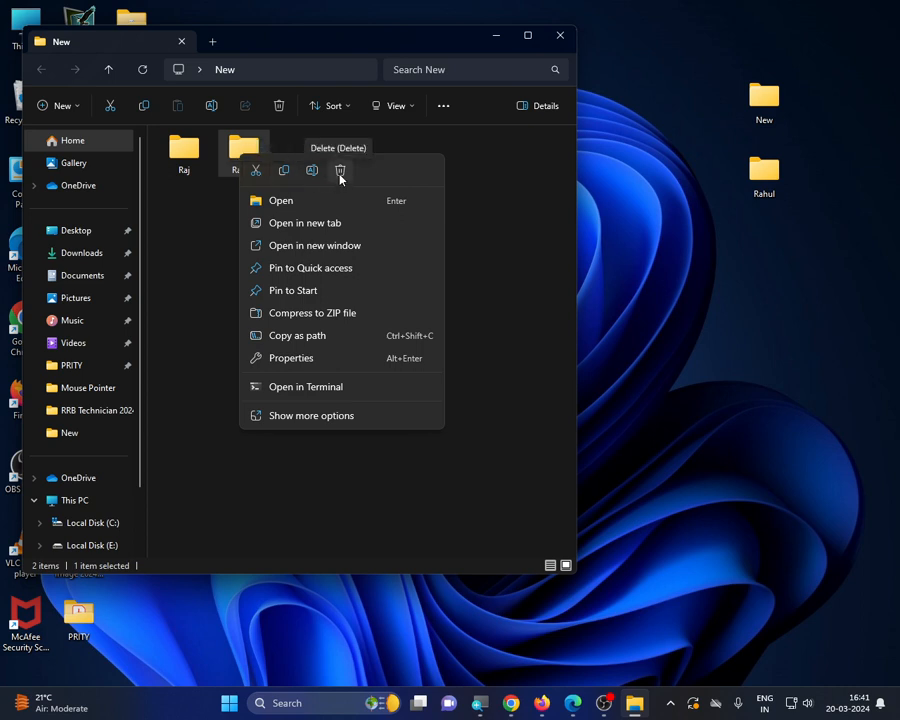
click(284, 171)
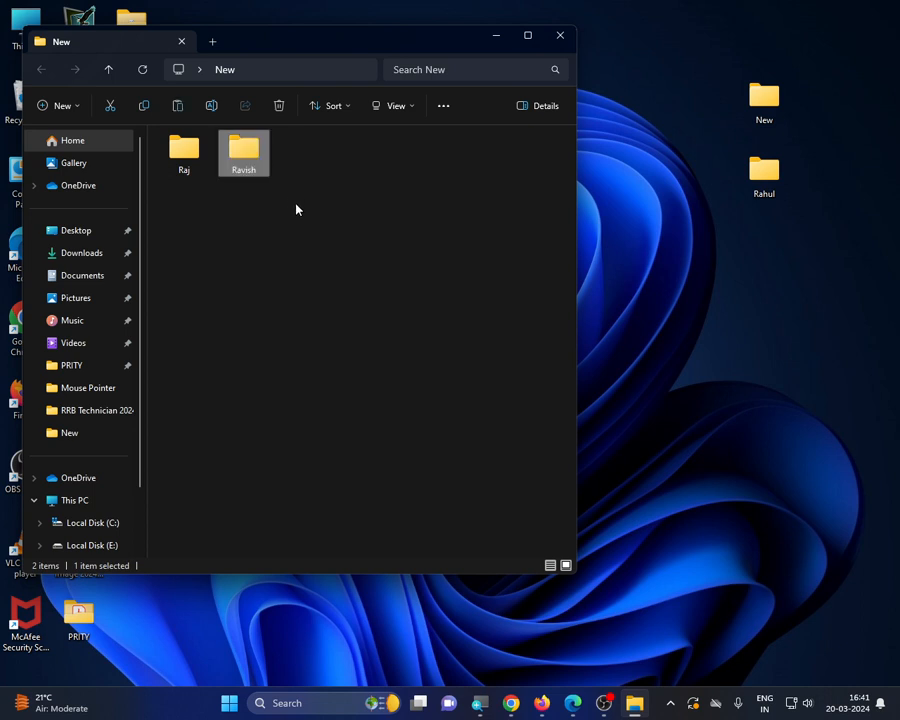
right_click(342, 243)
click(243, 166)
right_click(243, 166)
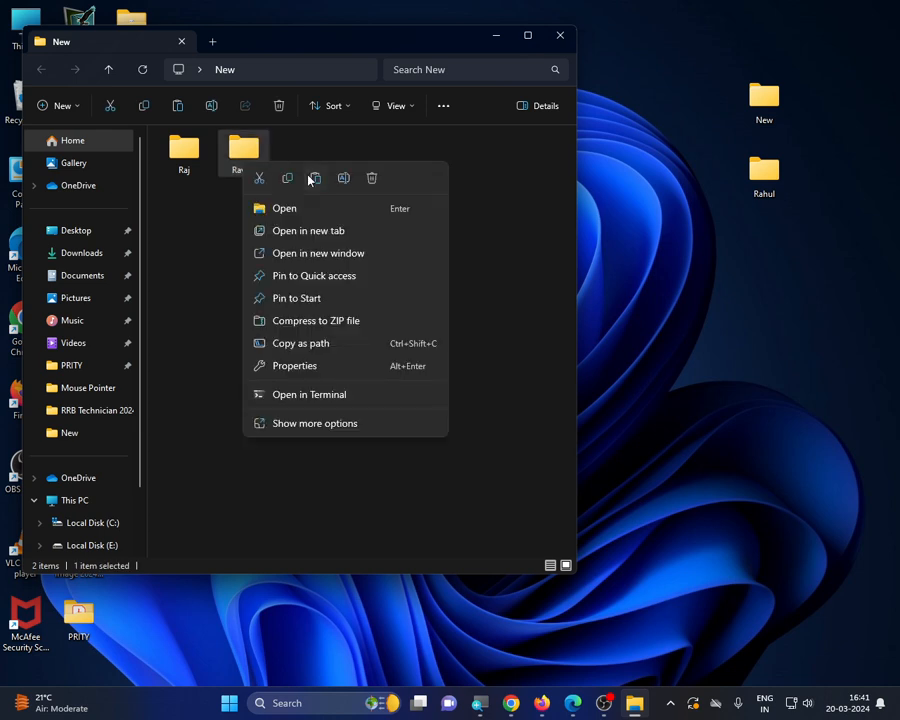
click(287, 180)
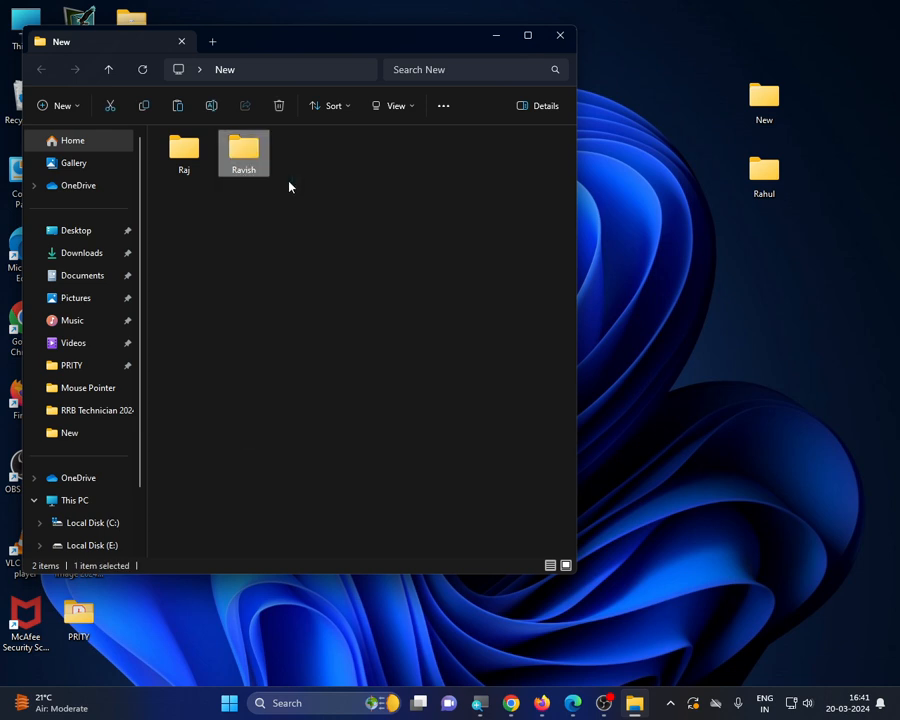
right_click(758, 264)
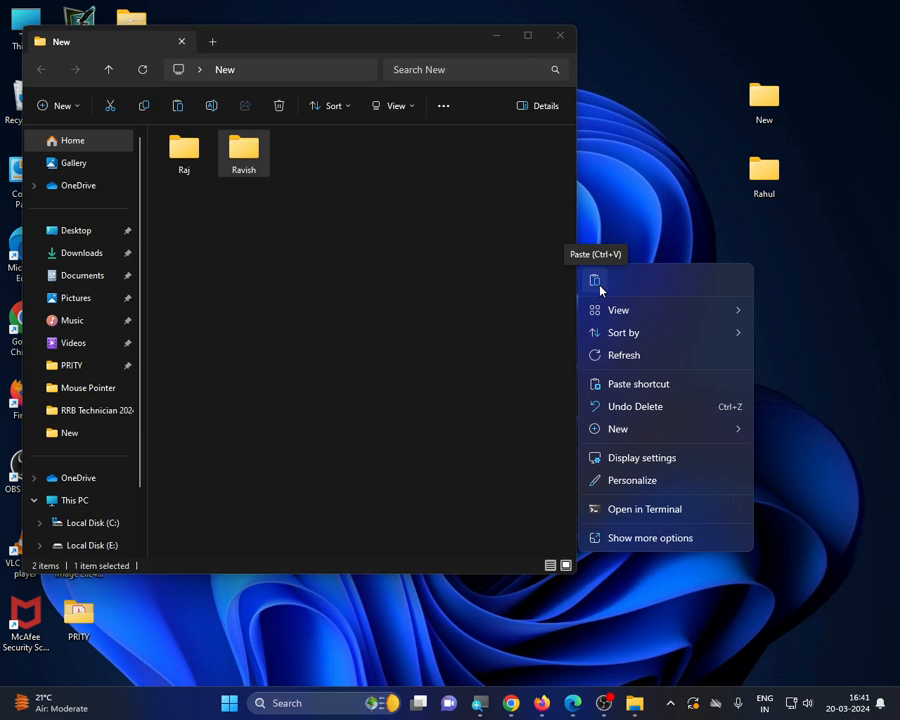
key(Escape)
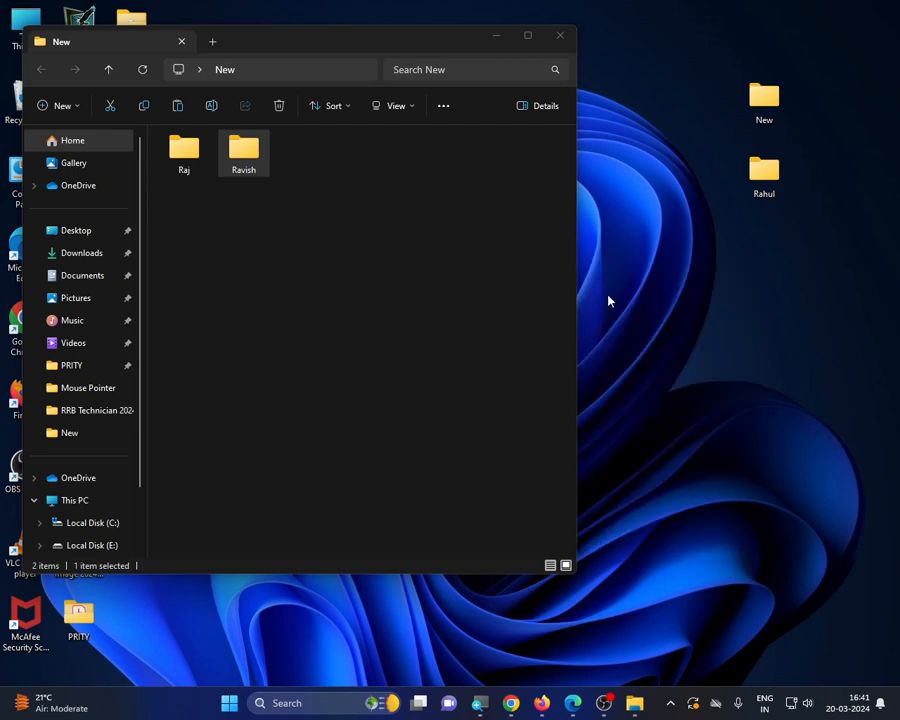
Step: Minimise the New window to check the pasted copy on the desktop, and restore it clear of the desktop icons
click(494, 36)
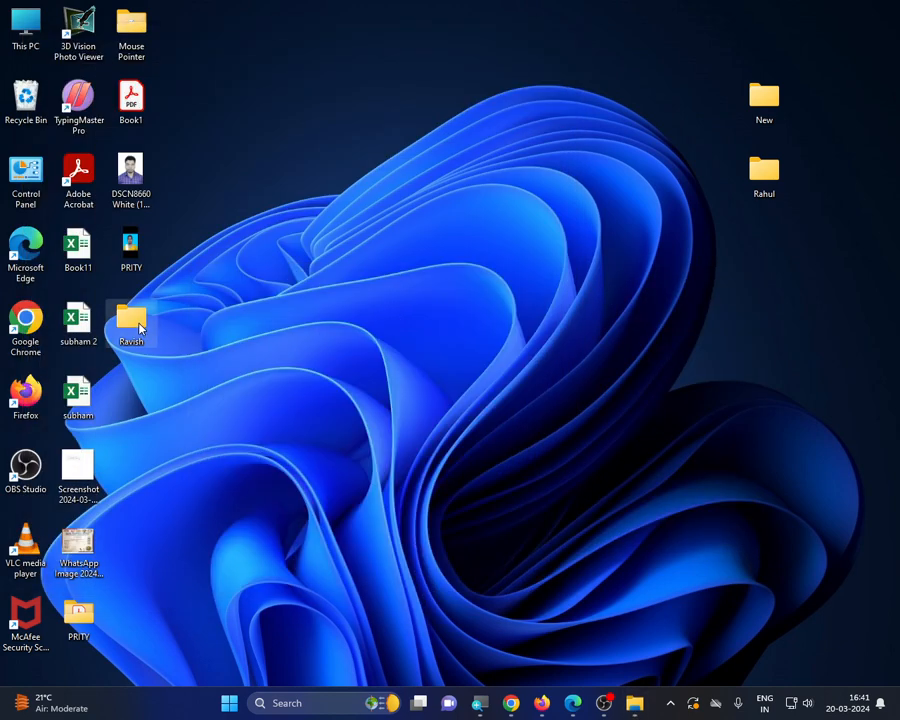
click(634, 704)
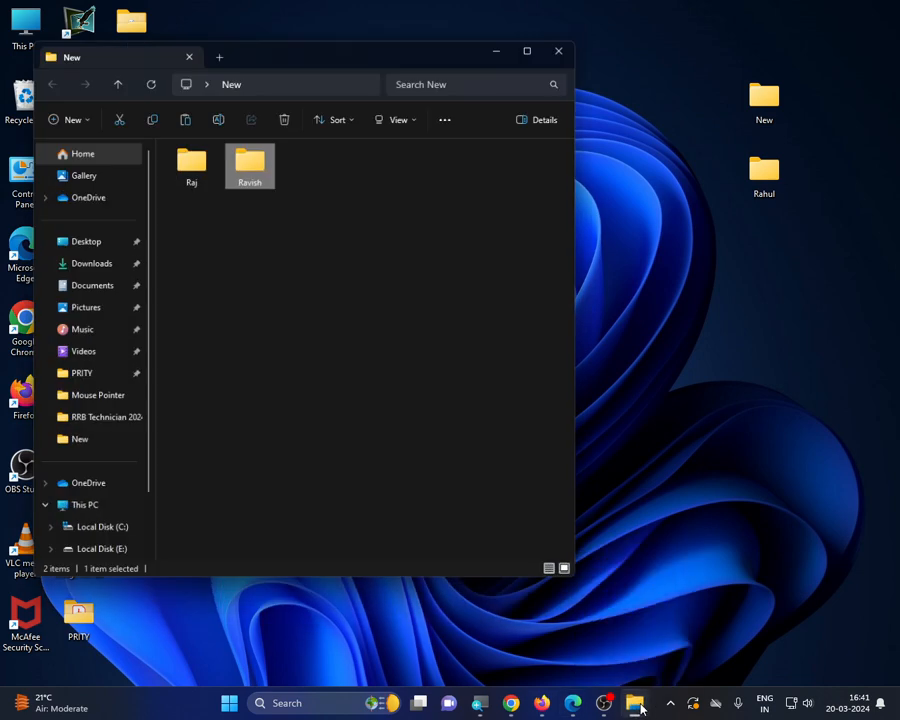
drag(287, 38, 600, 140)
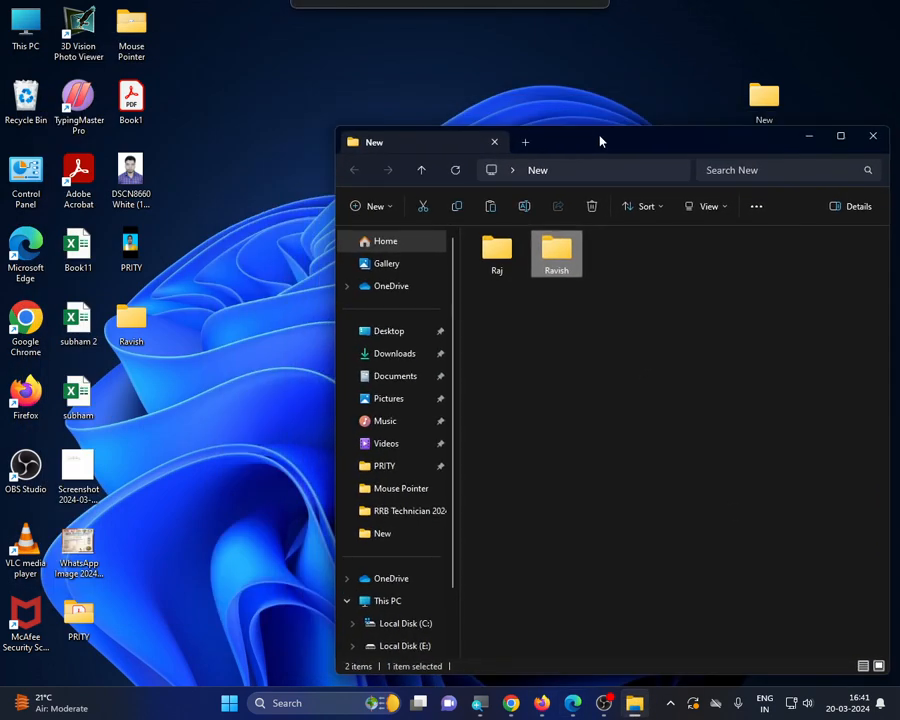
right_click(556, 250)
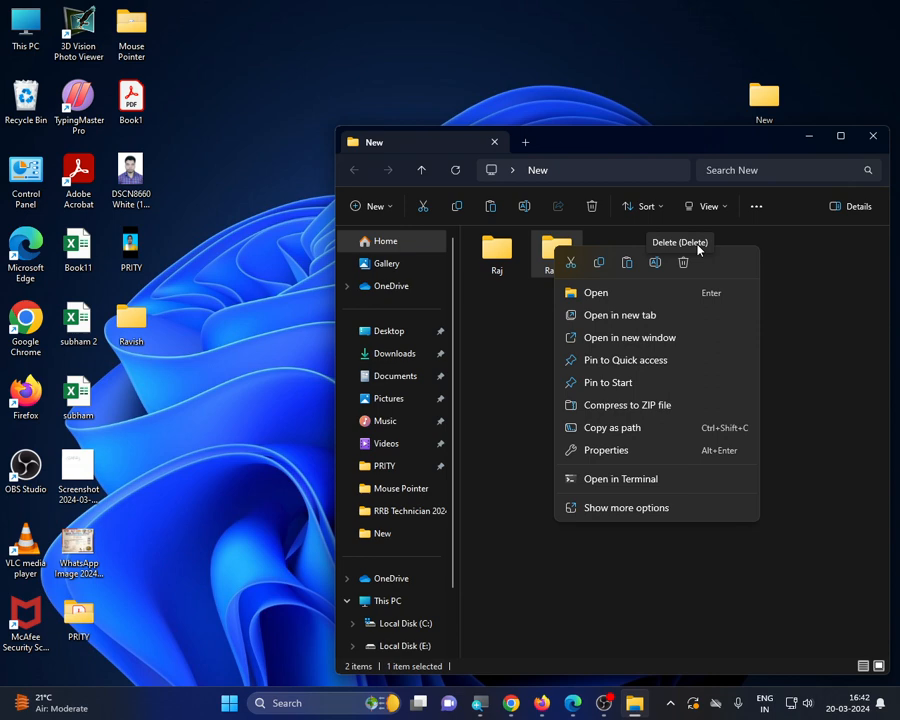
click(604, 706)
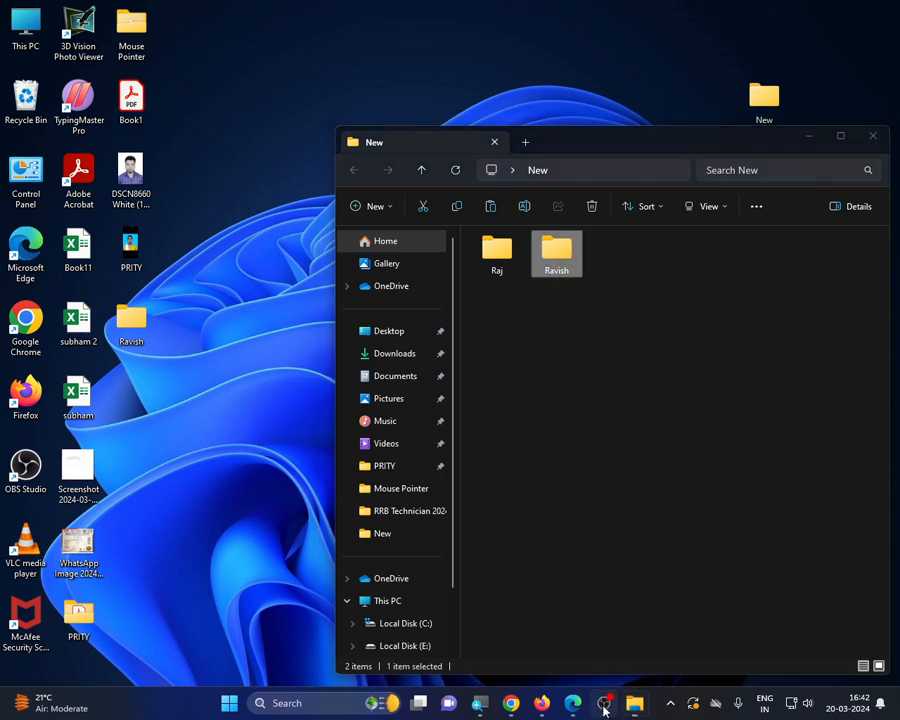